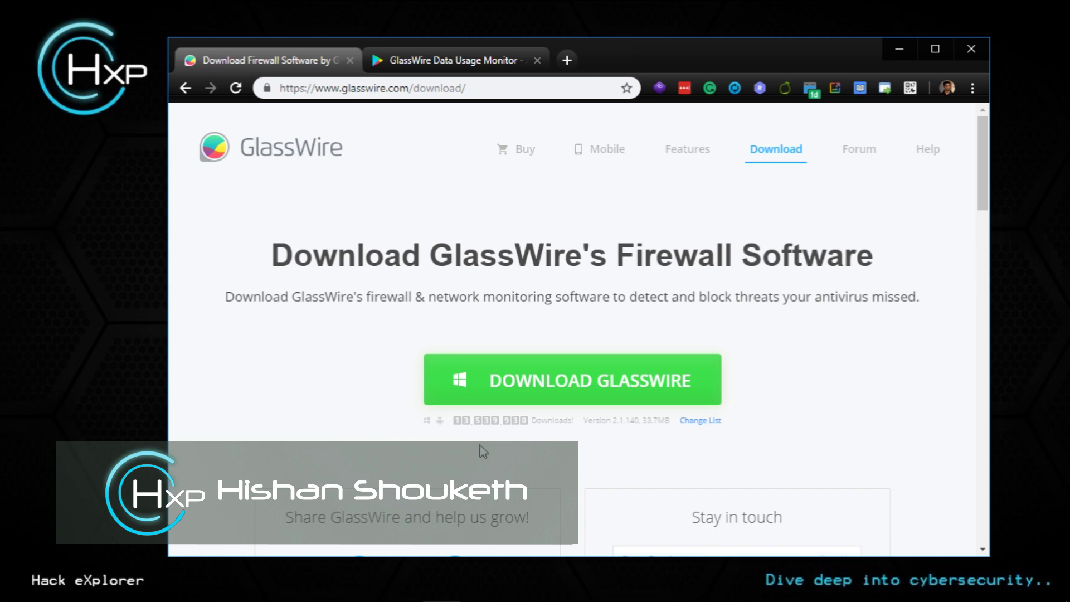
Look over the GlassWire Play Store listing, then return to the GlassWire download page
key(ctrl+Tab)
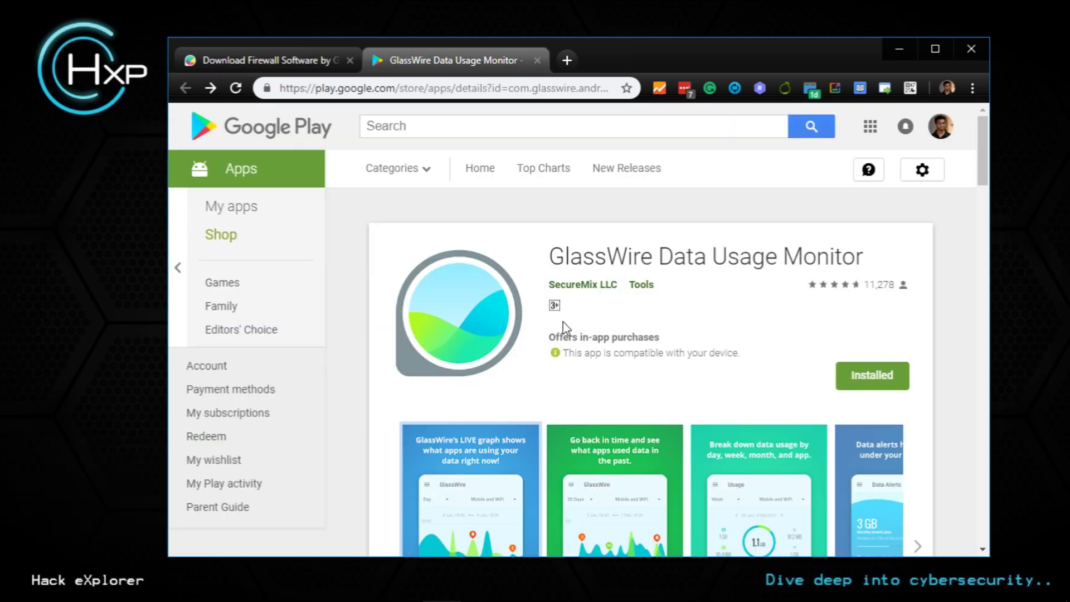
scroll(619, 290, down, 3)
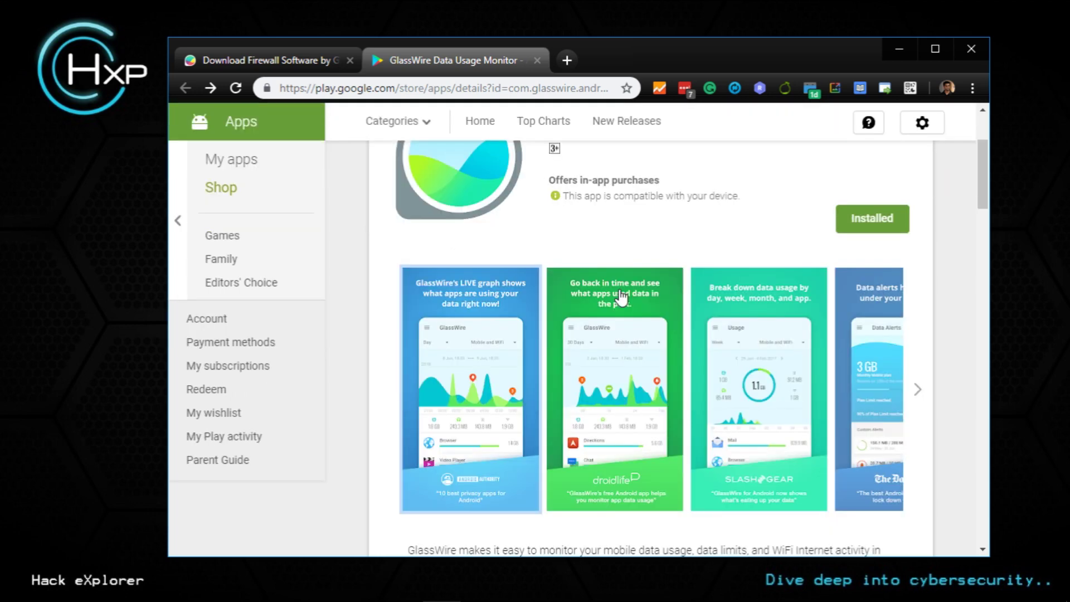
key(ctrl+Tab)
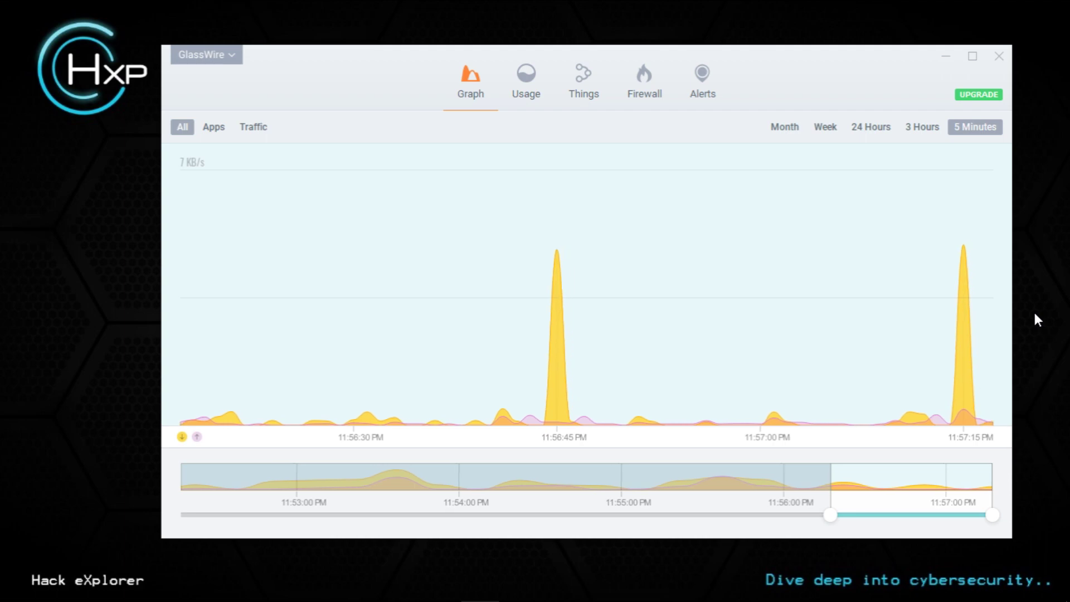
Switch to Chrome and load youtube.com in a new tab
key(alt+Tab)
key(Tab)
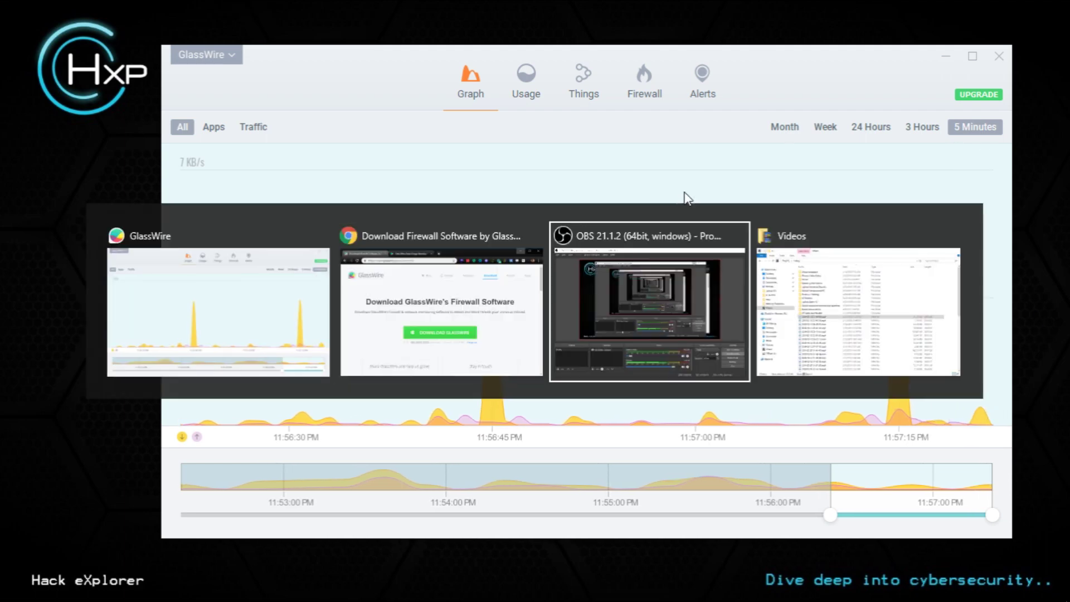
click(489, 268)
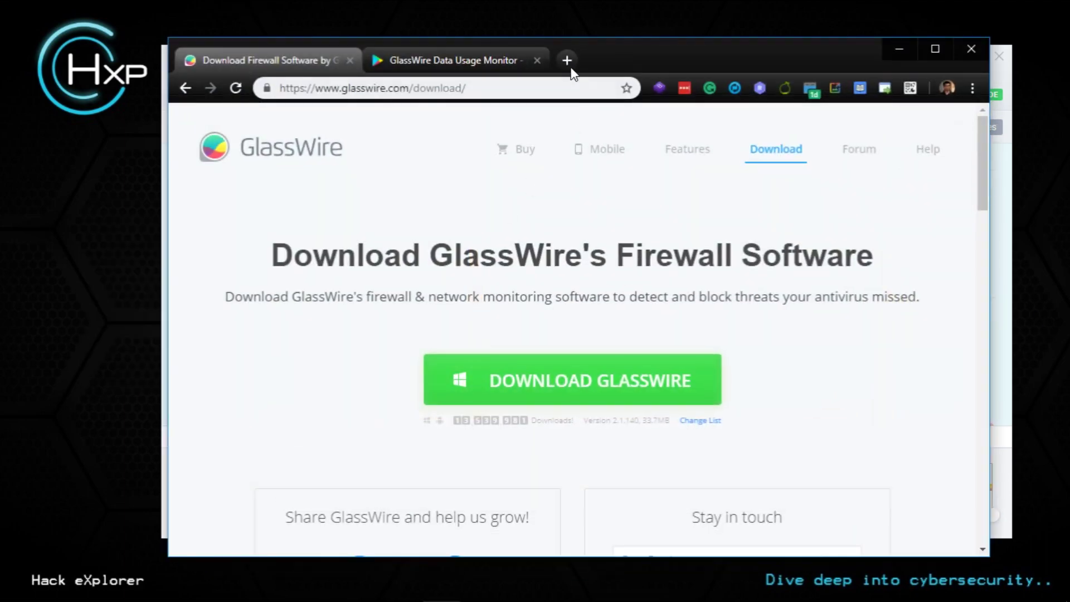
click(568, 60)
text(youtube.com)
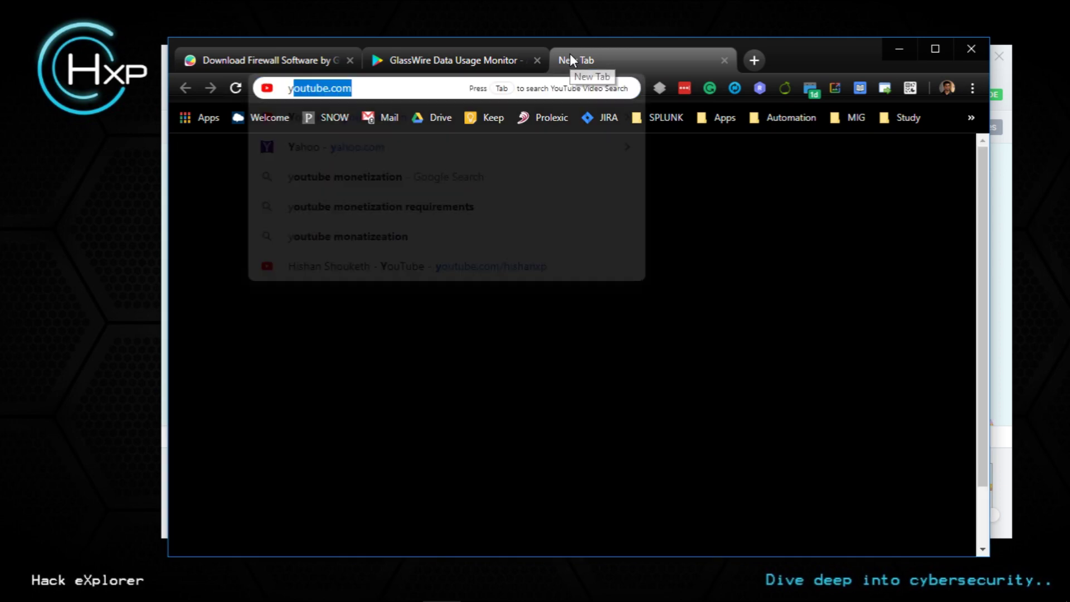
key(Return)
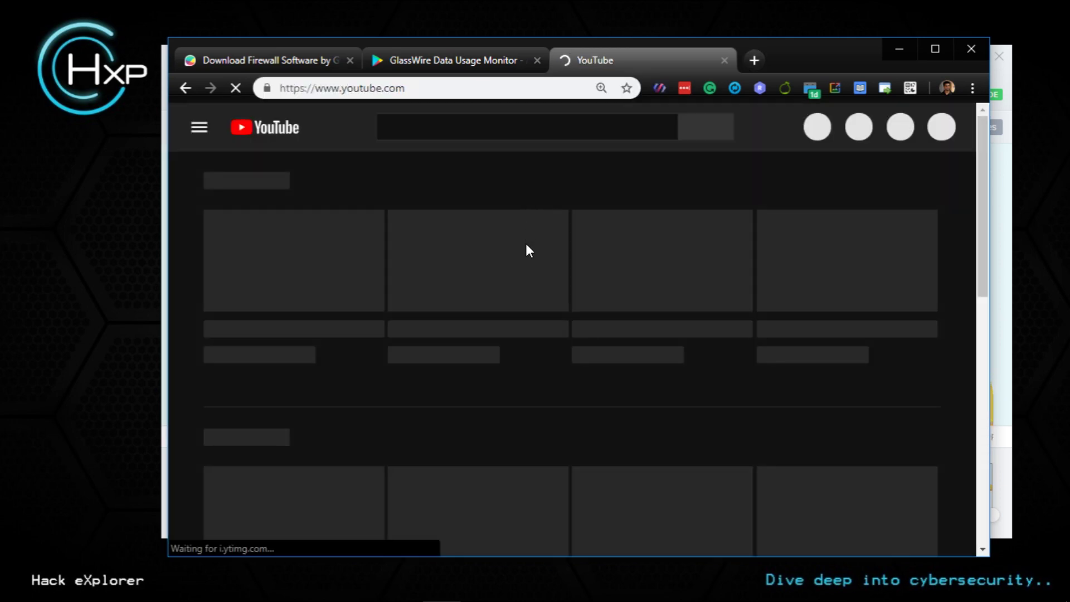
Play the Dreadspace sci-fi short film, then minimise Chrome back to GlassWire
scroll(527, 261, down, 2)
scroll(526, 270, up, 2)
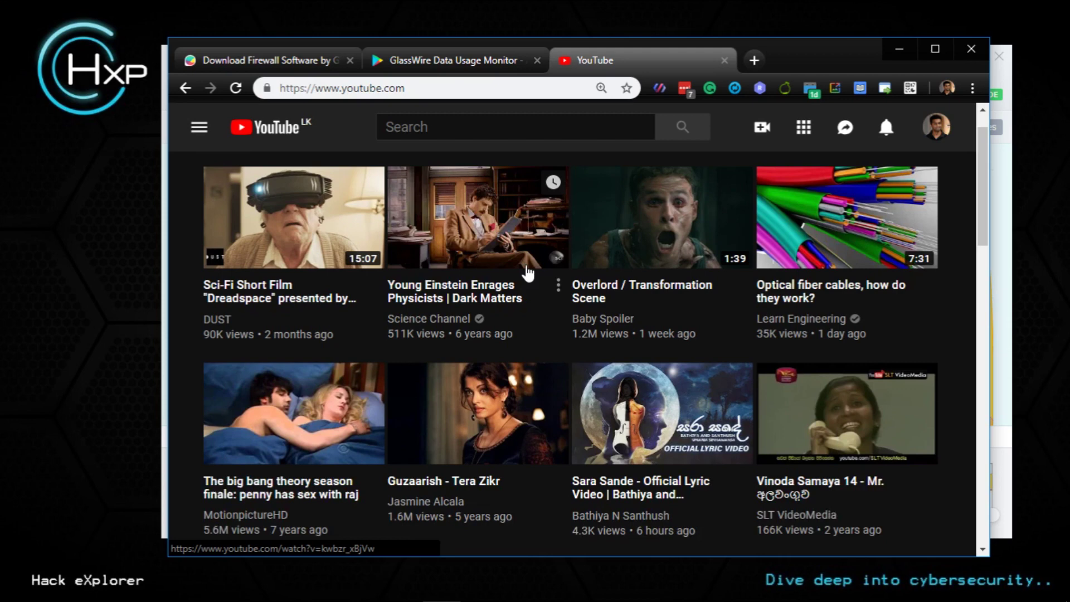
key(Return)
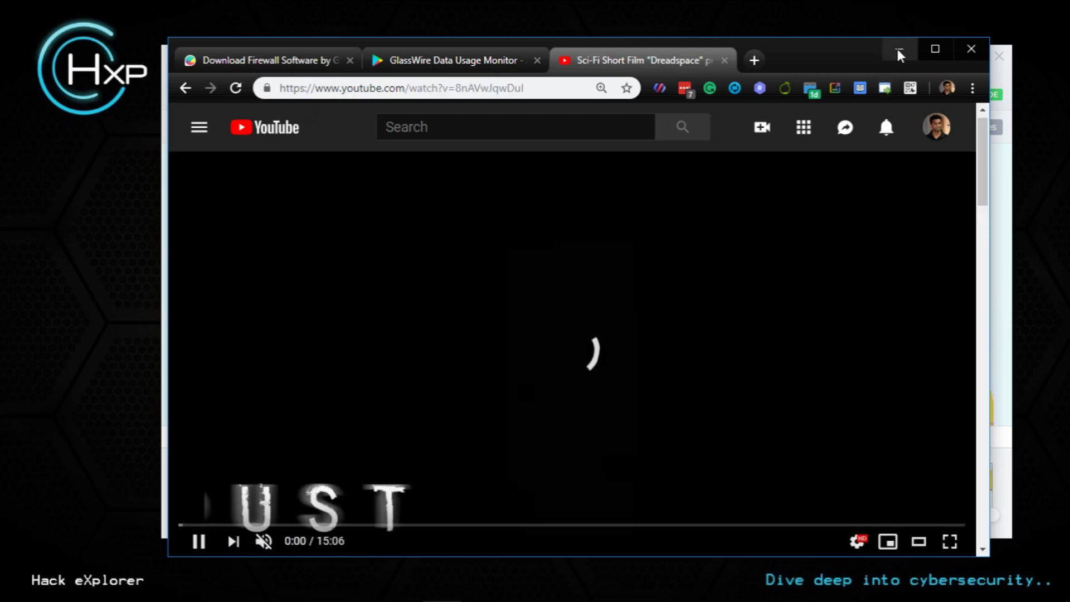
click(898, 45)
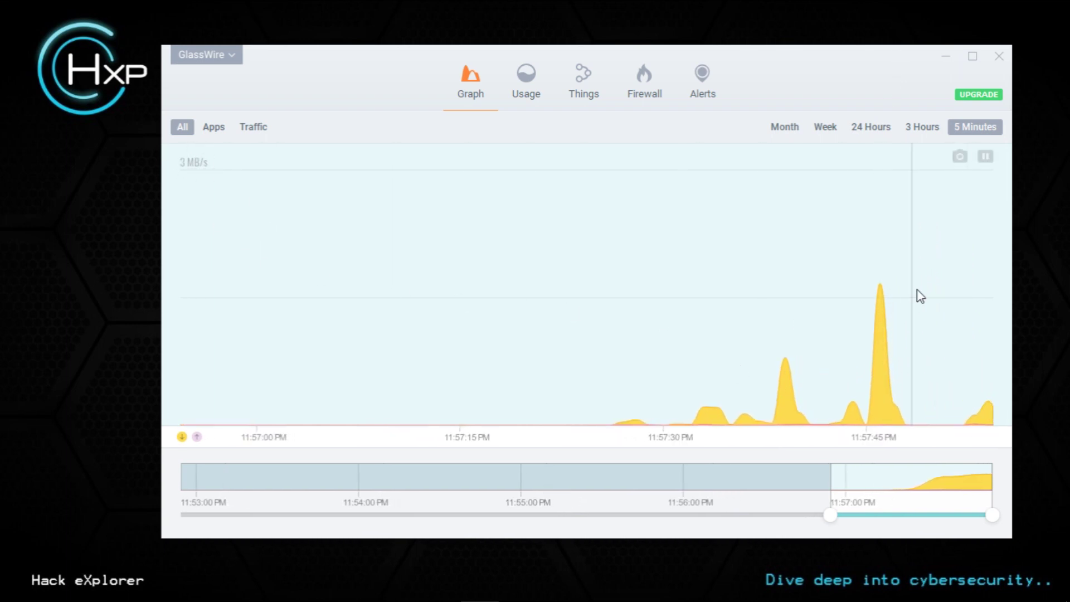
Pause the graph and list the apps behind the 11:57:45 PM spike, led by Google Chrome
click(985, 157)
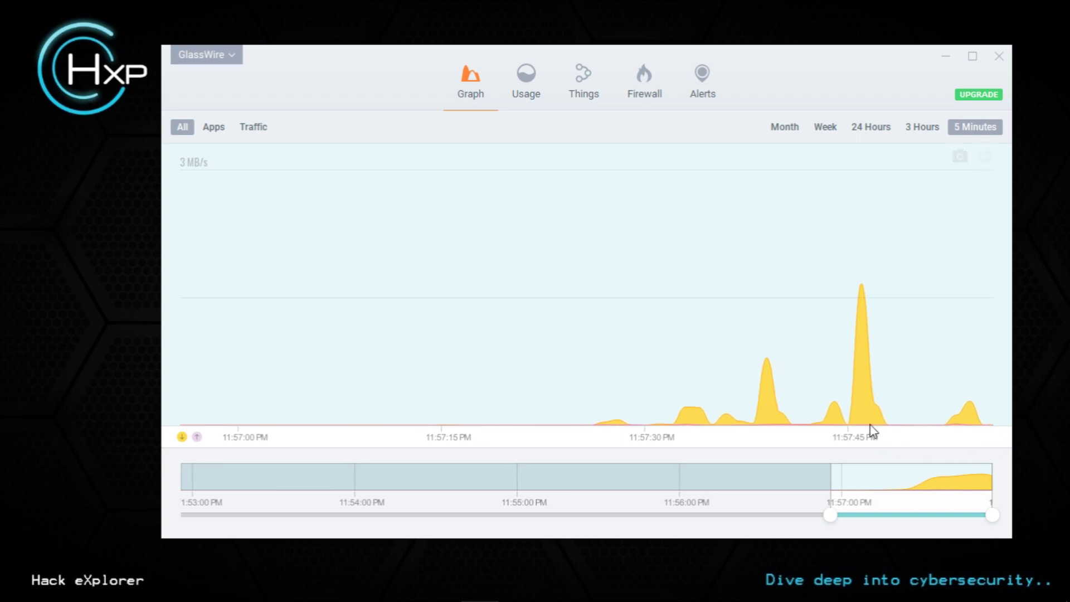
click(863, 377)
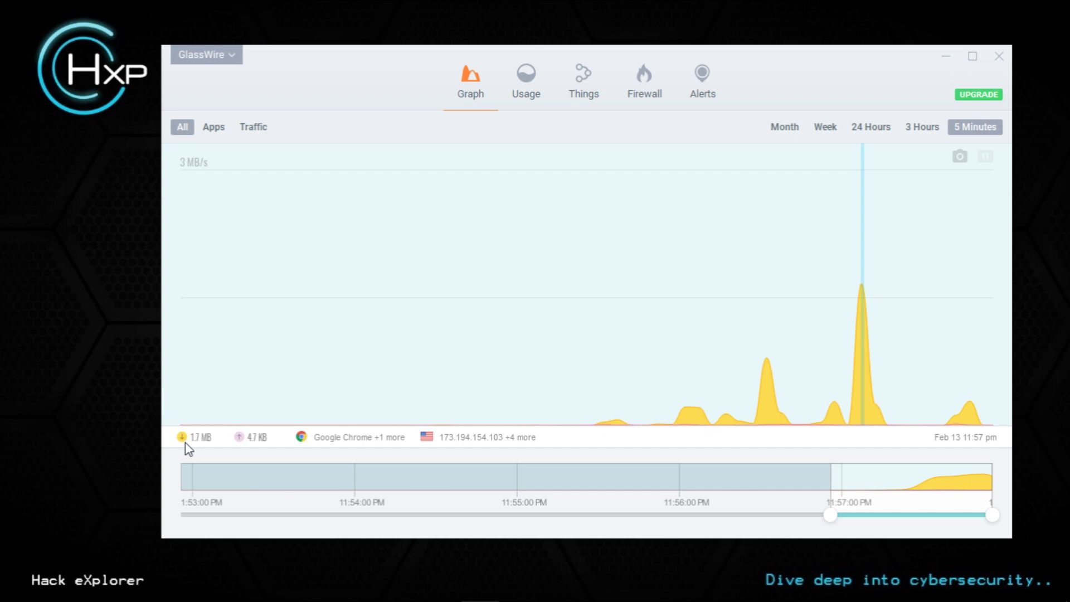
click(320, 440)
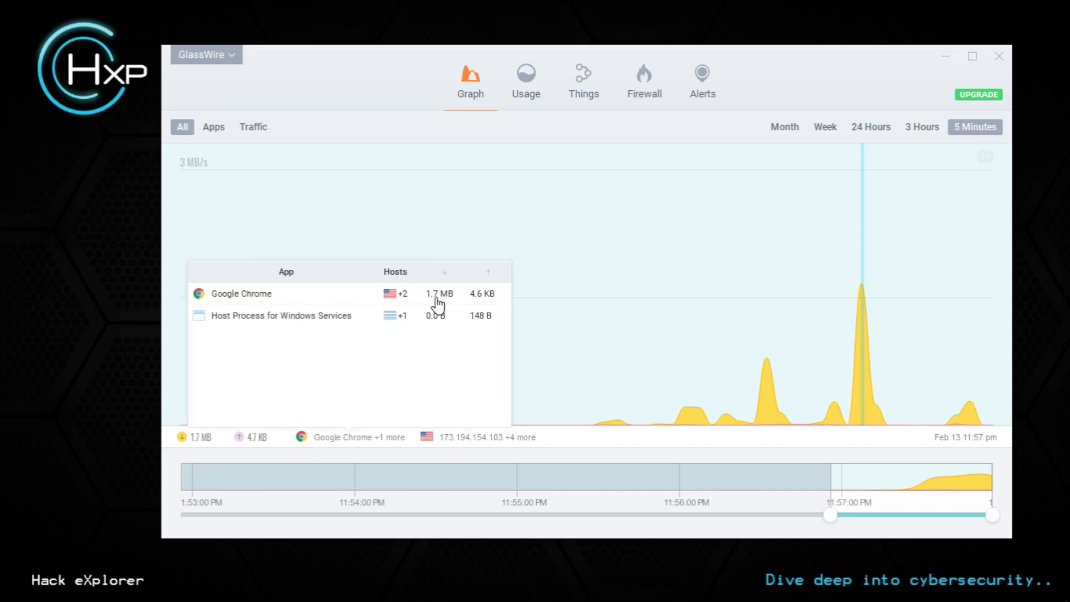
Switch to 3 Hours to inspect the 10 PM peak, then widen to 24 Hours and Week
click(867, 368)
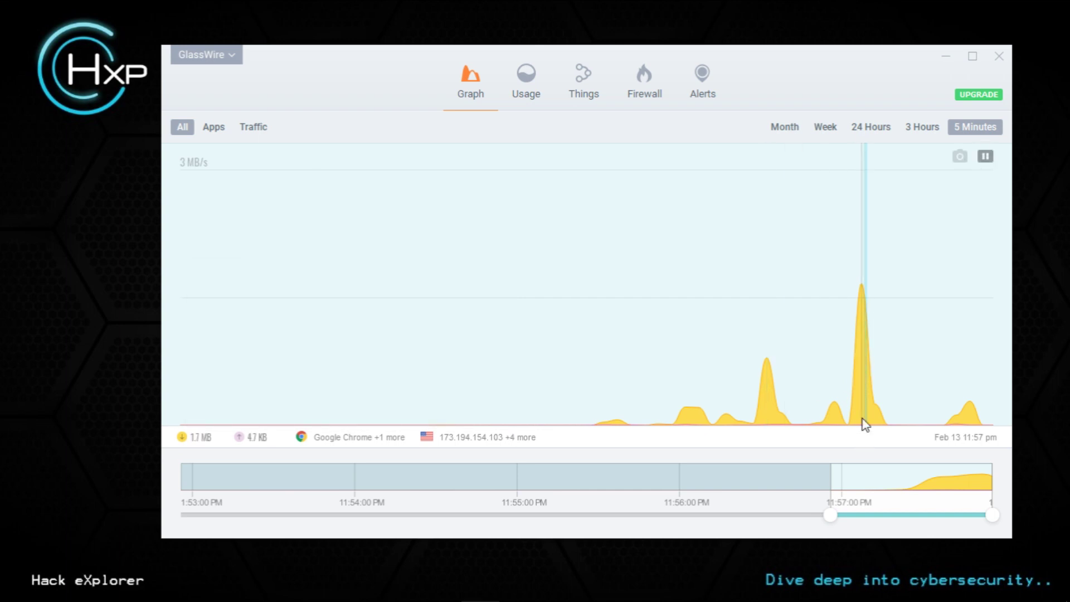
click(922, 128)
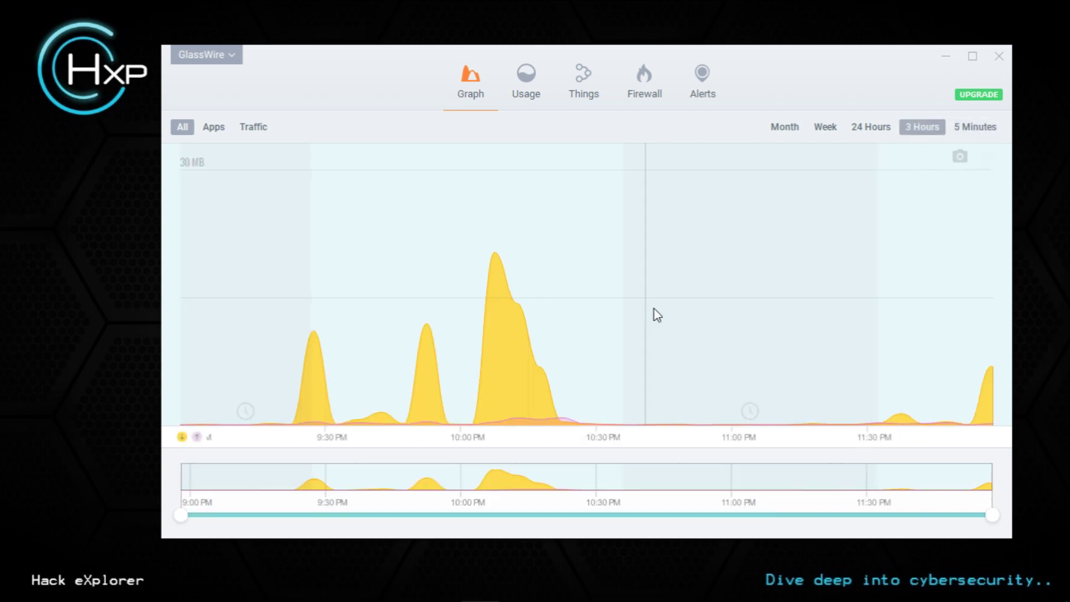
click(498, 323)
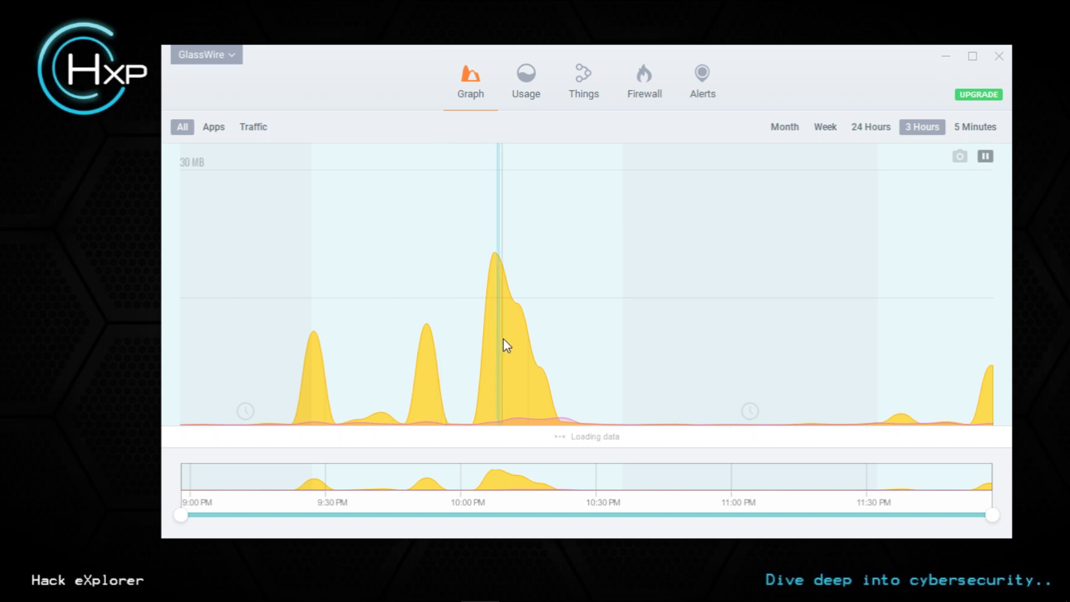
mouse_move(365, 439)
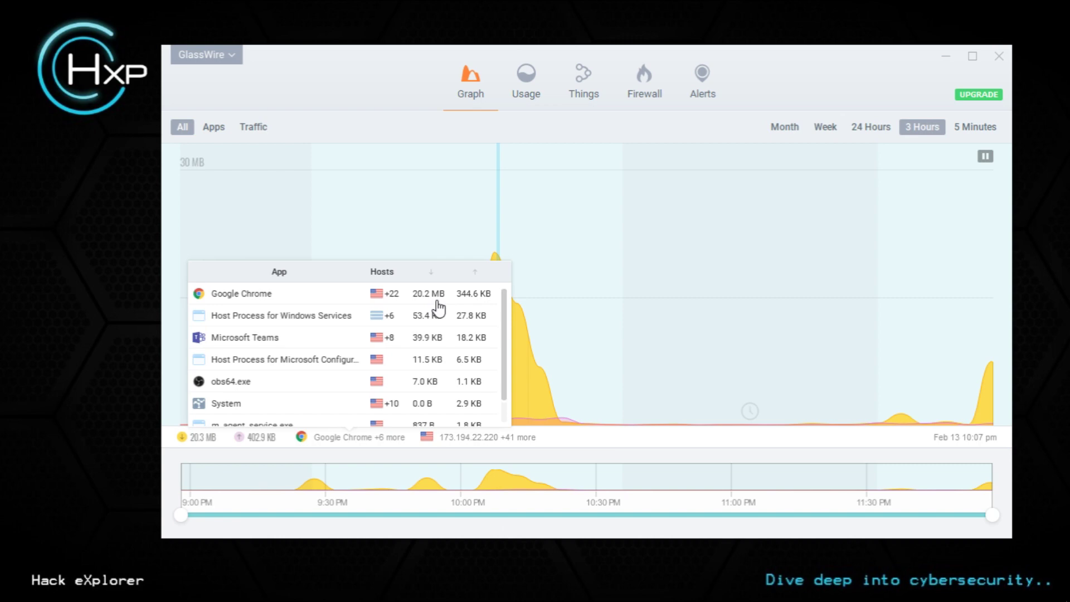
click(870, 126)
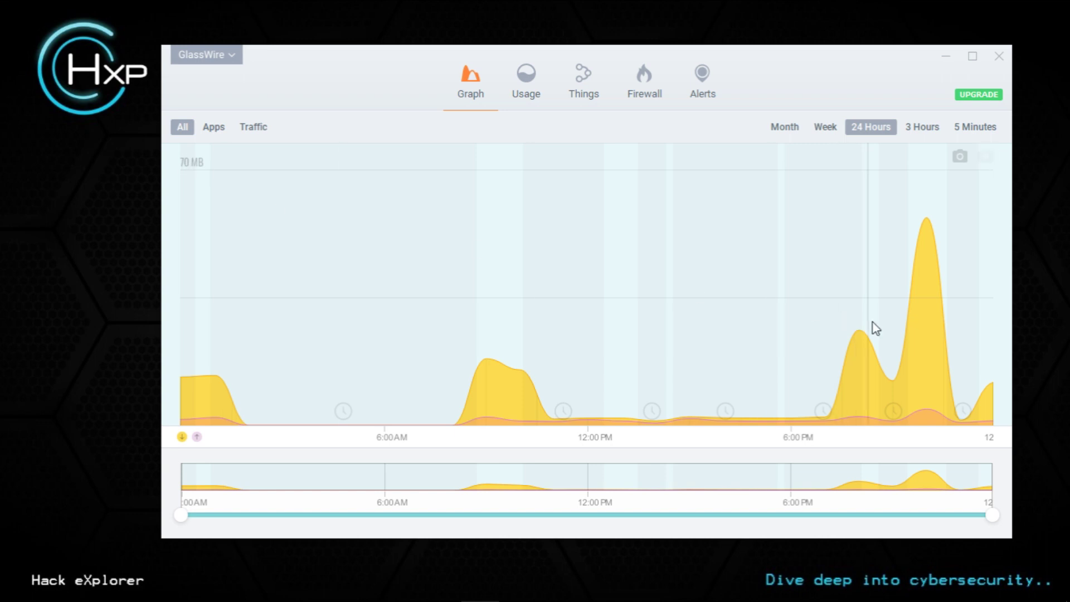
click(823, 127)
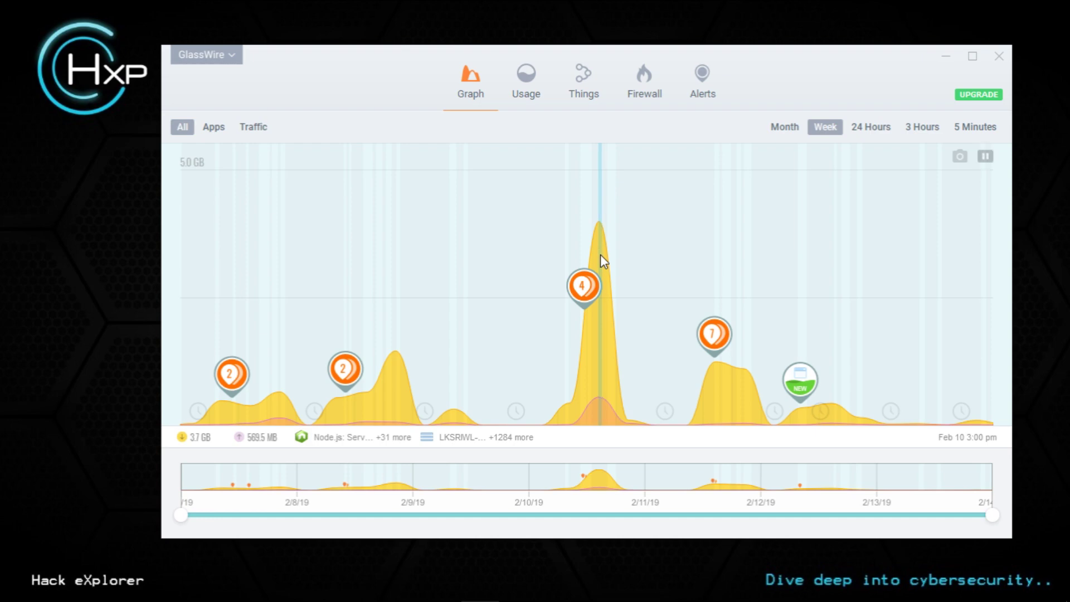
click(343, 436)
Step through the peak's new-activity alerts to Updater's connection to 104.18.43.140 and show its options
click(582, 287)
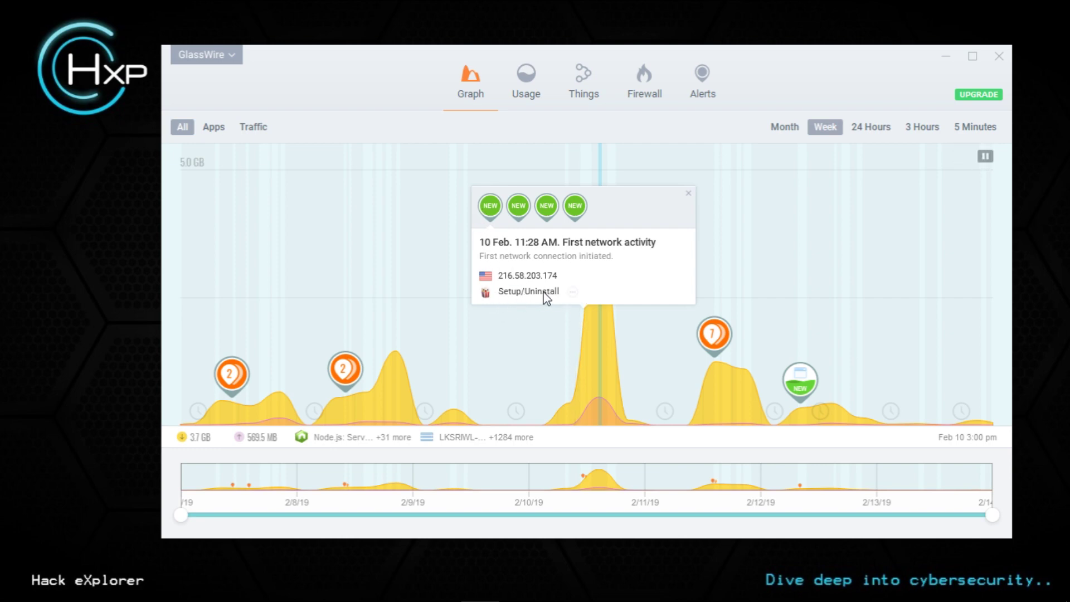
click(337, 437)
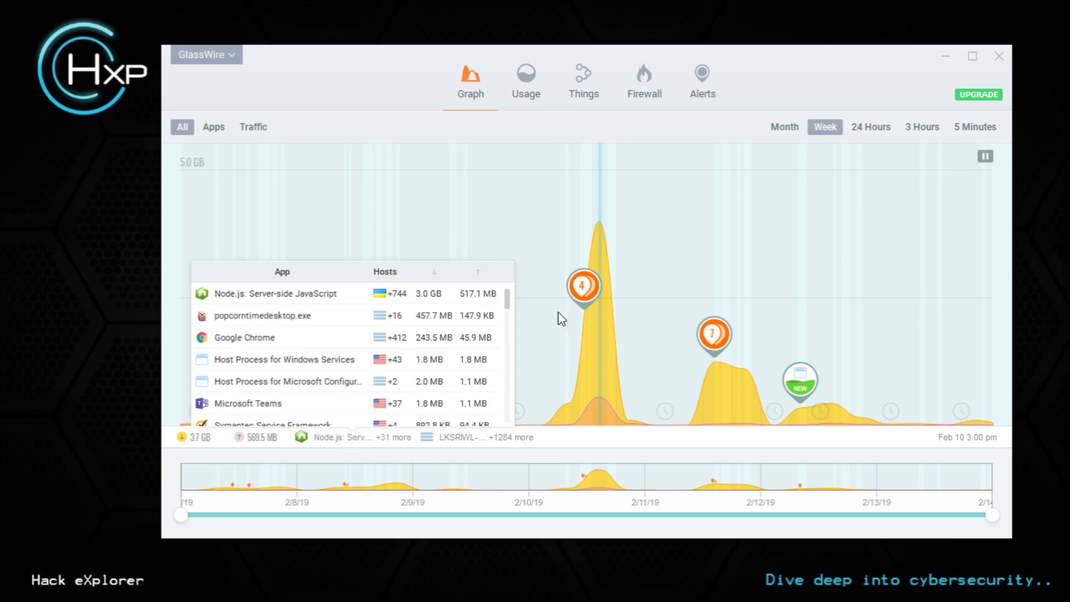
click(584, 288)
click(517, 208)
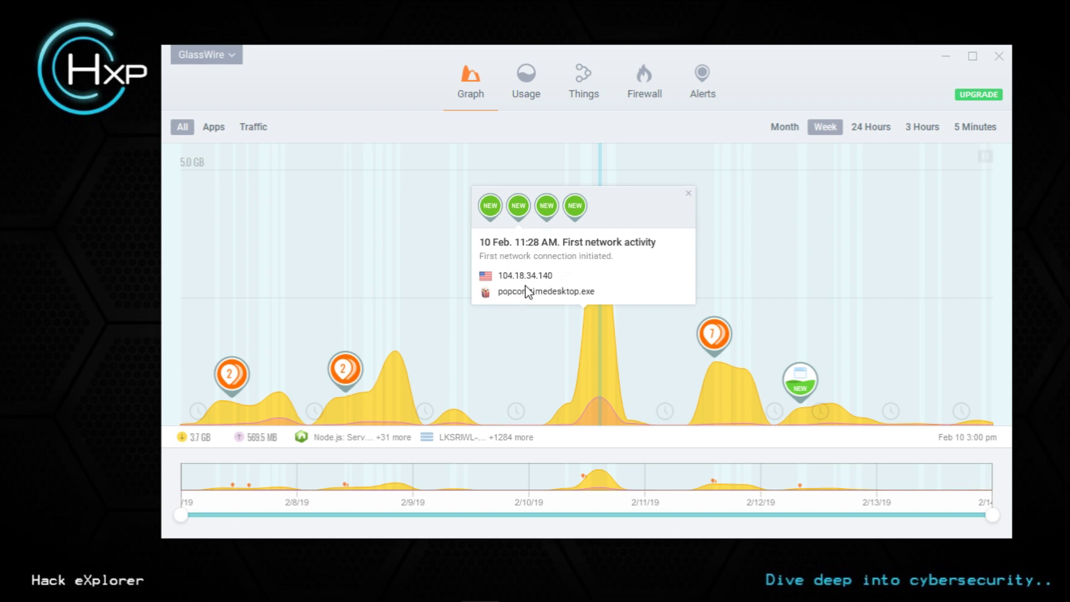
click(547, 207)
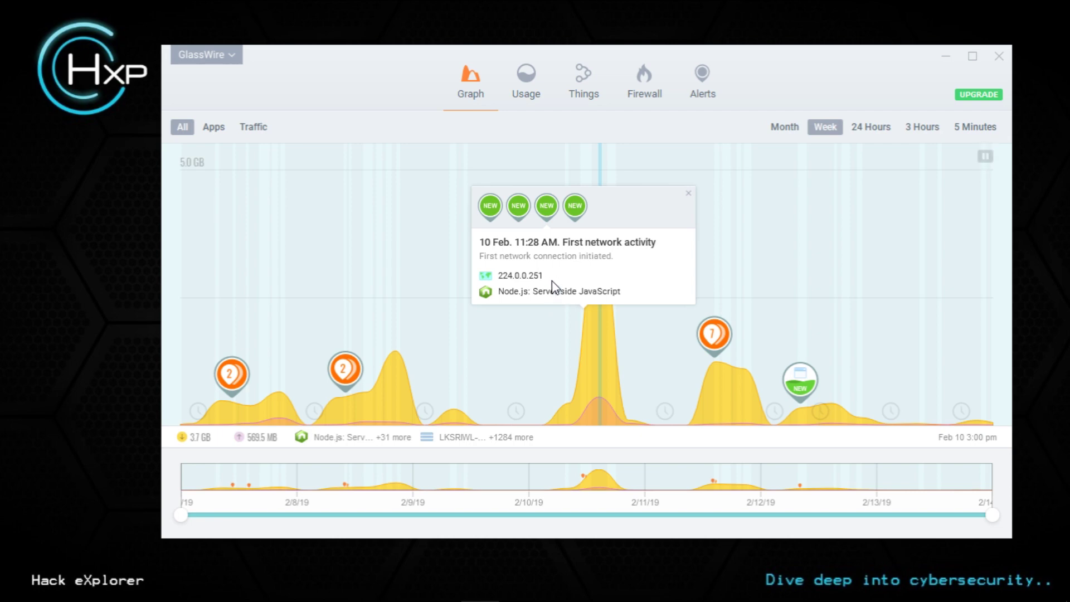
click(574, 215)
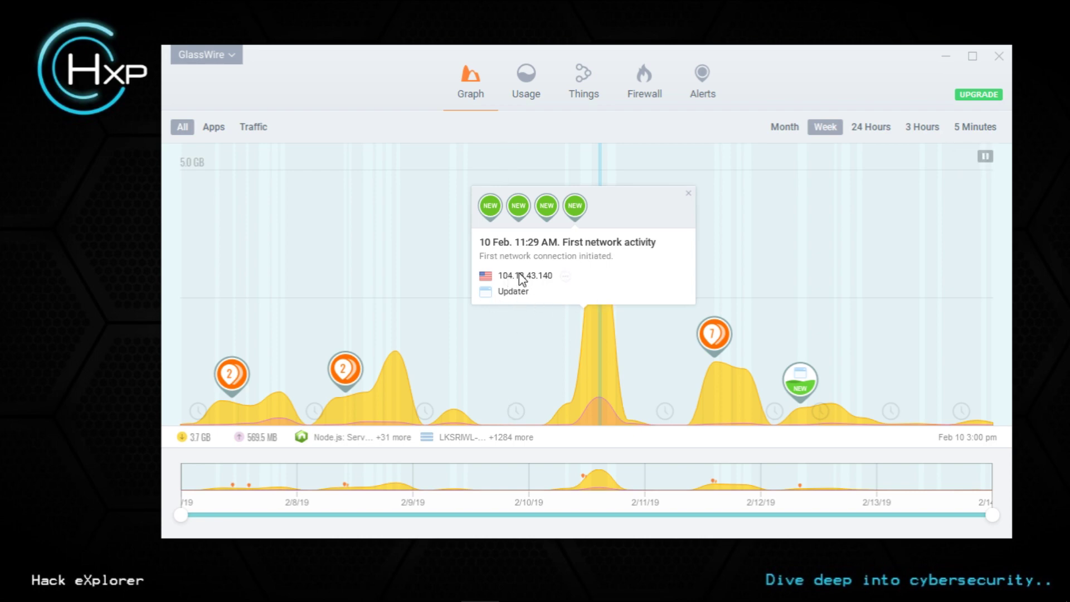
click(565, 276)
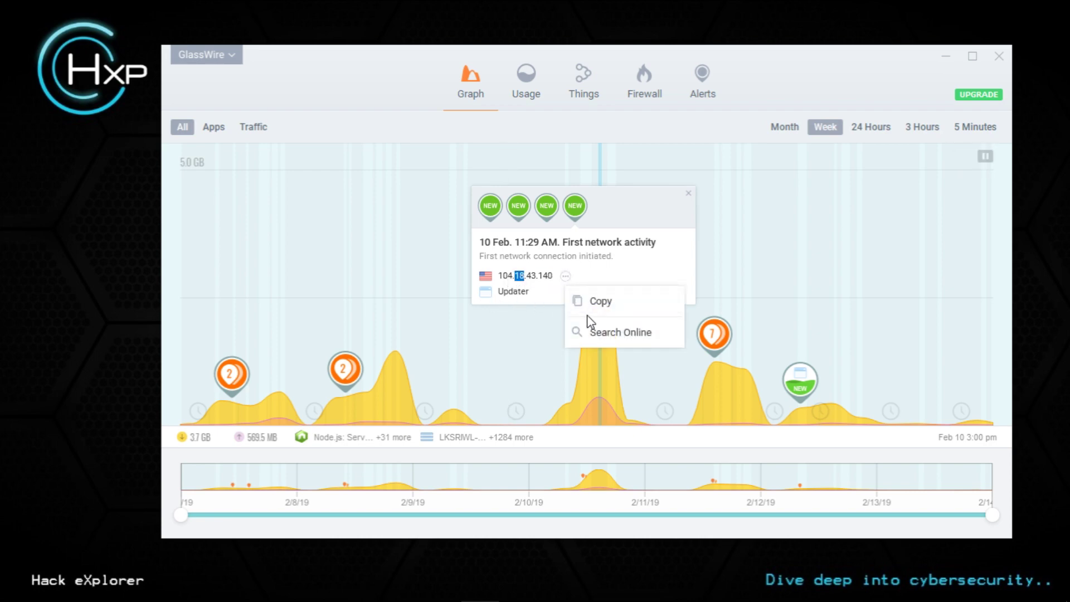
Search 104.18.43.140 online, revealing a very-low-risk Cloudflare, Inc. host, then minimise Chrome
click(613, 332)
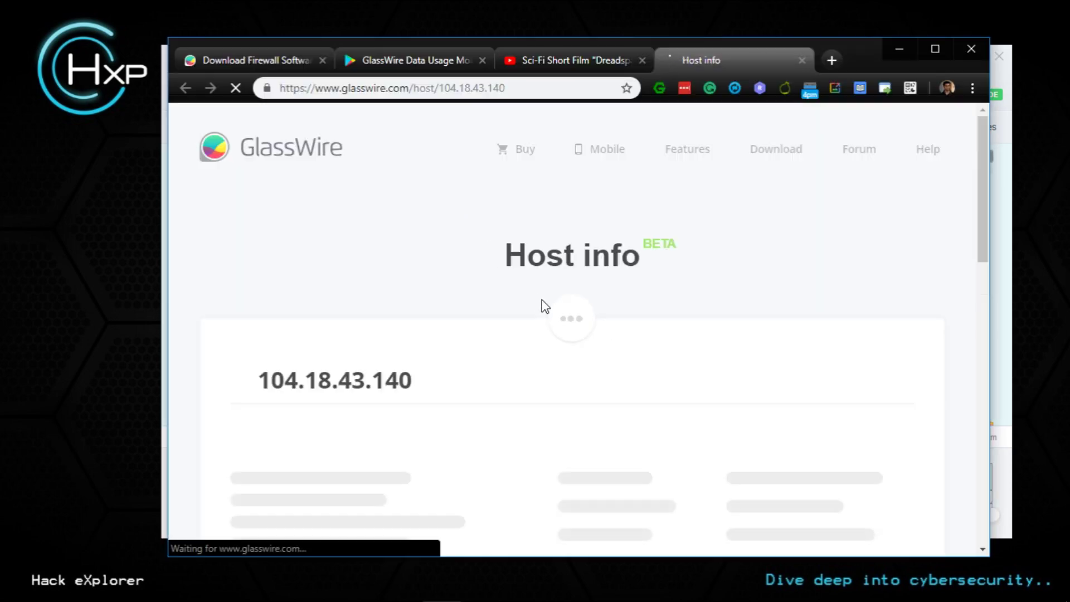
scroll(484, 365, down, 3)
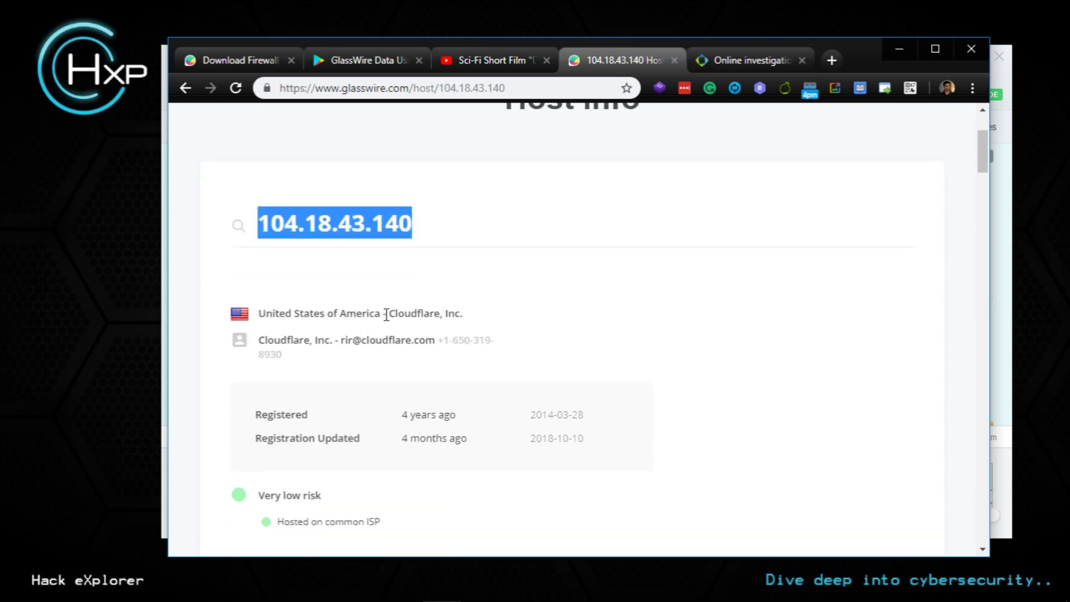
drag(386, 313, 463, 313)
scroll(382, 396, down, 4)
scroll(313, 280, up, 1)
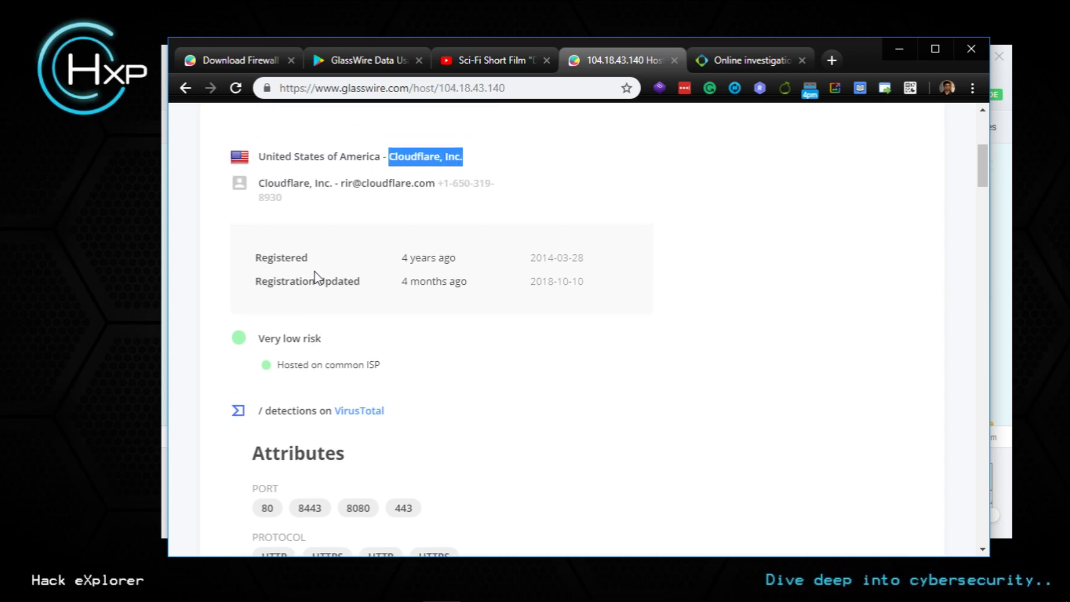
scroll(350, 328, down, 15)
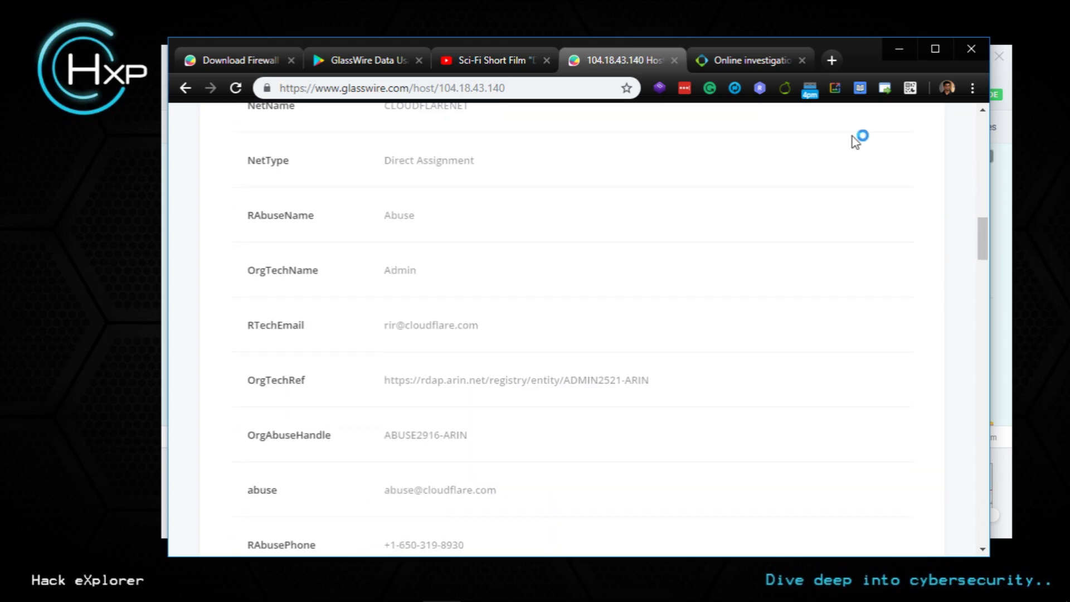
click(898, 49)
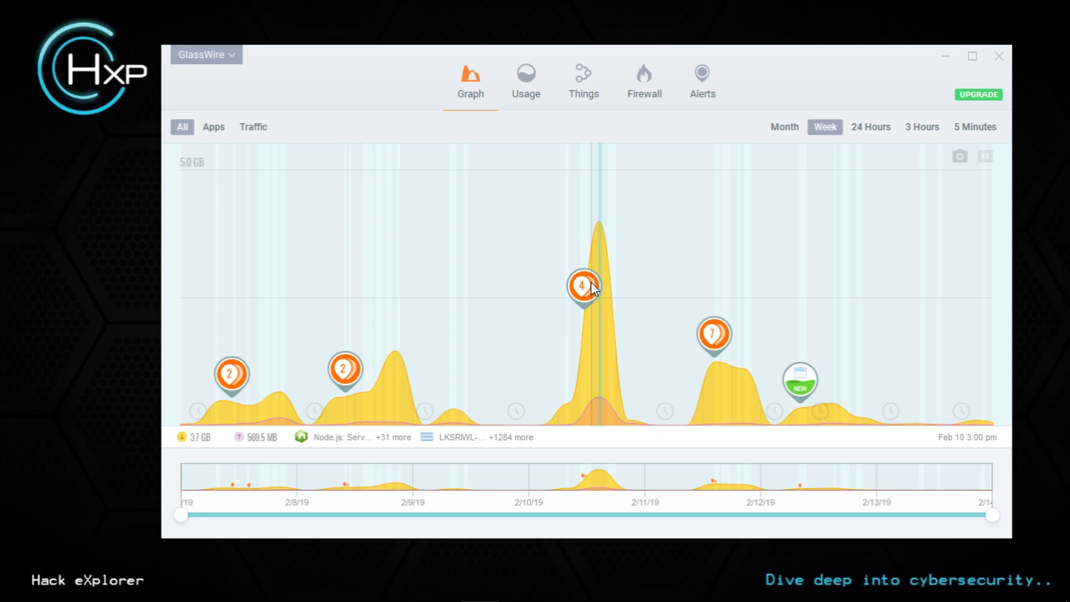
mouse_move(591, 282)
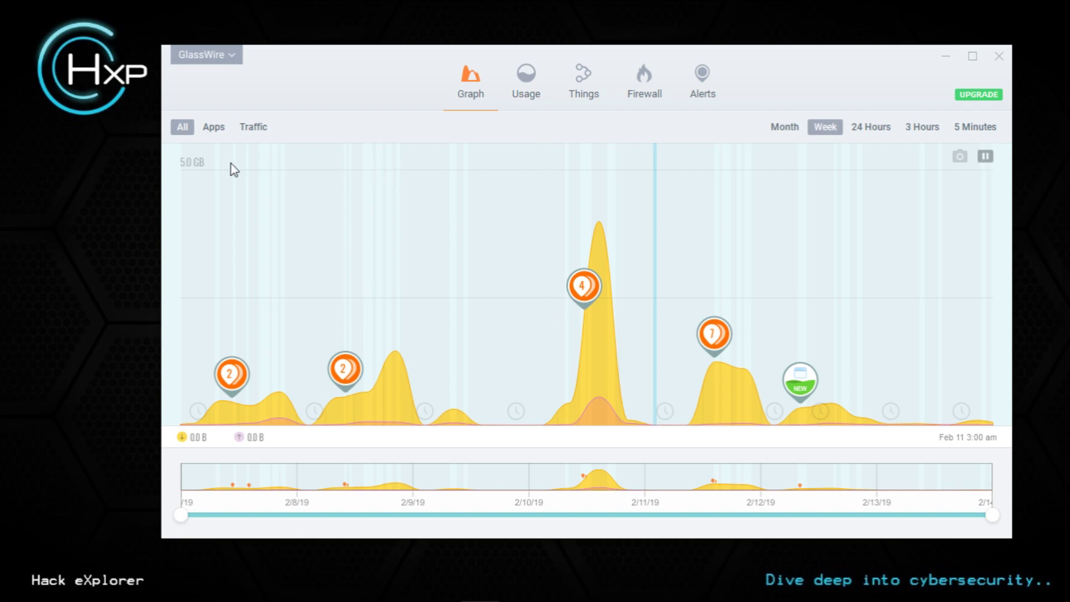
Break the graph down by app and try the 24 Hours, 3 Hours and Week ranges
click(213, 129)
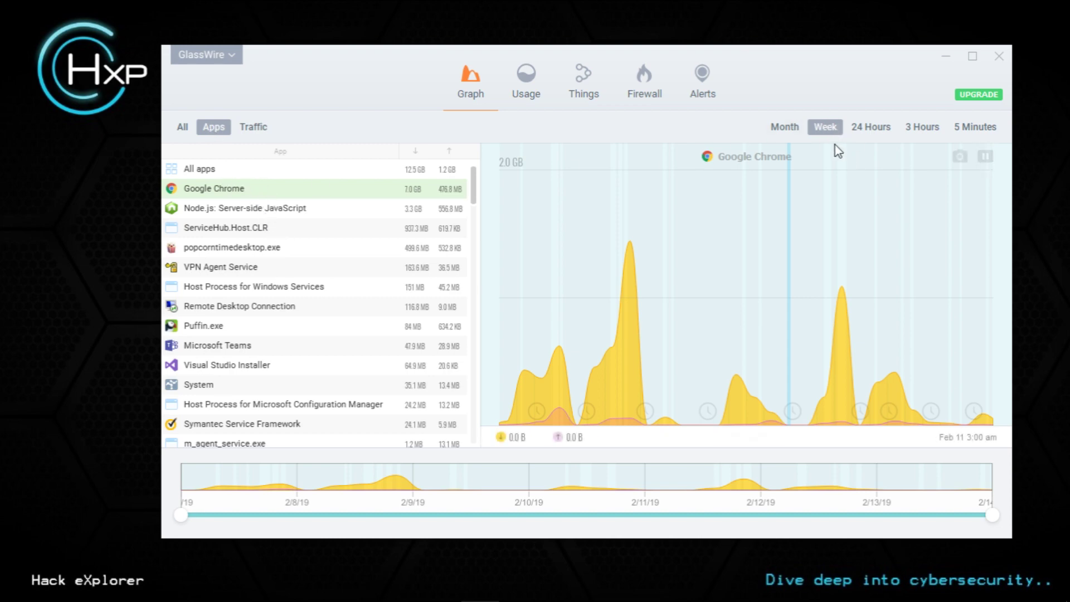
click(866, 130)
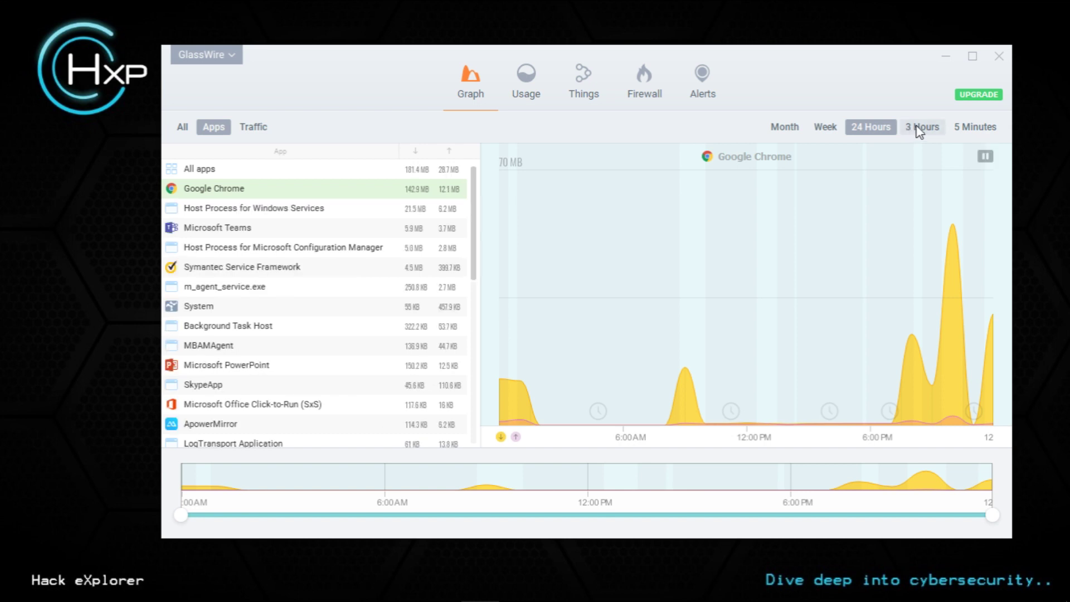
click(910, 128)
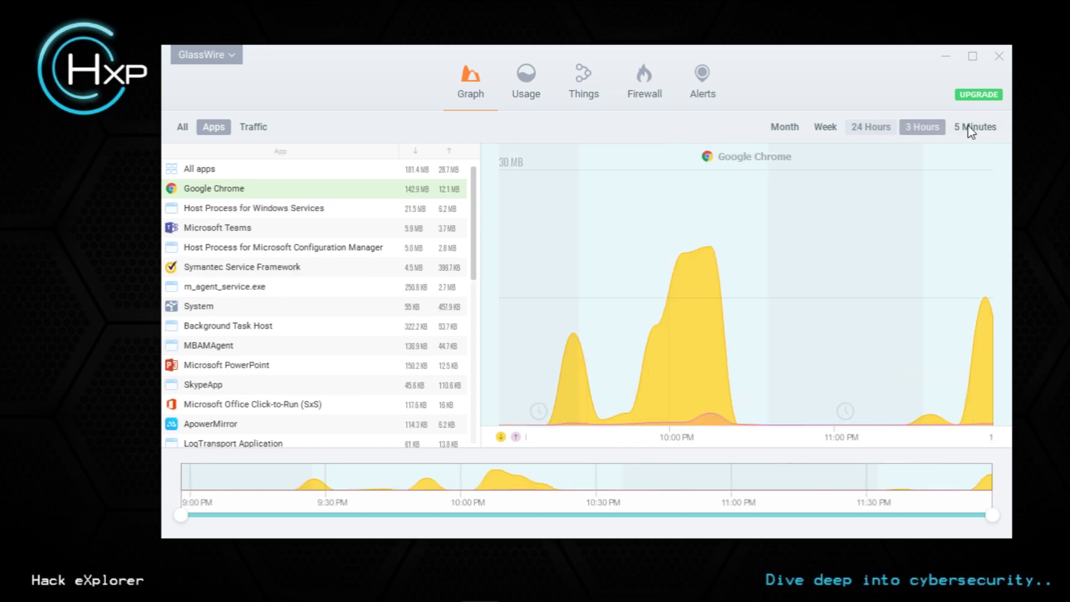
click(830, 128)
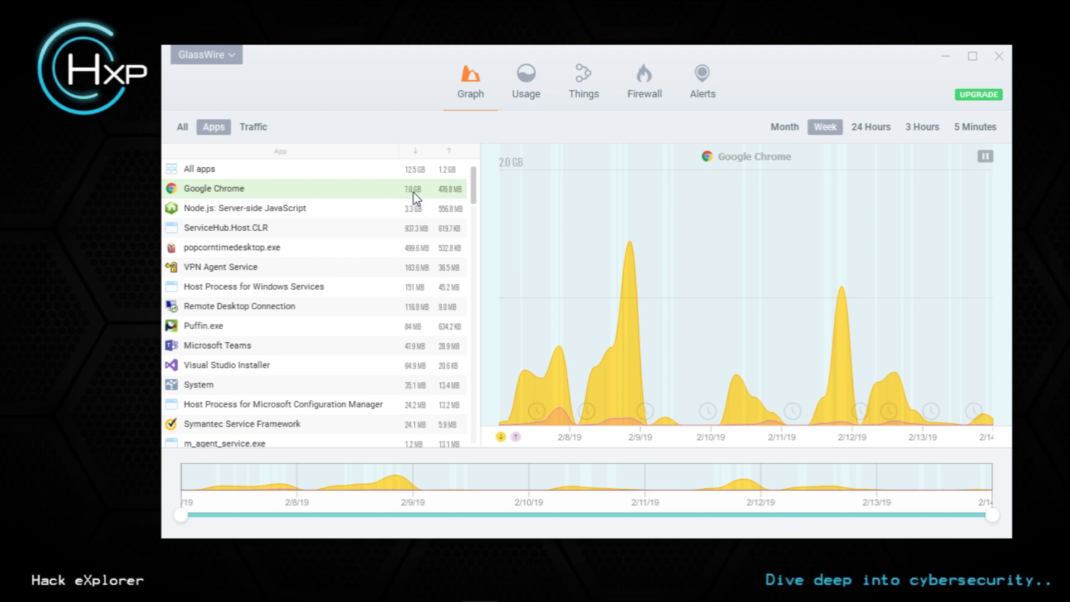
Graph Node.js, ServiceHub.Host.CLR, popcorntimedesktop.exe and Google Chrome traffic individually
click(361, 214)
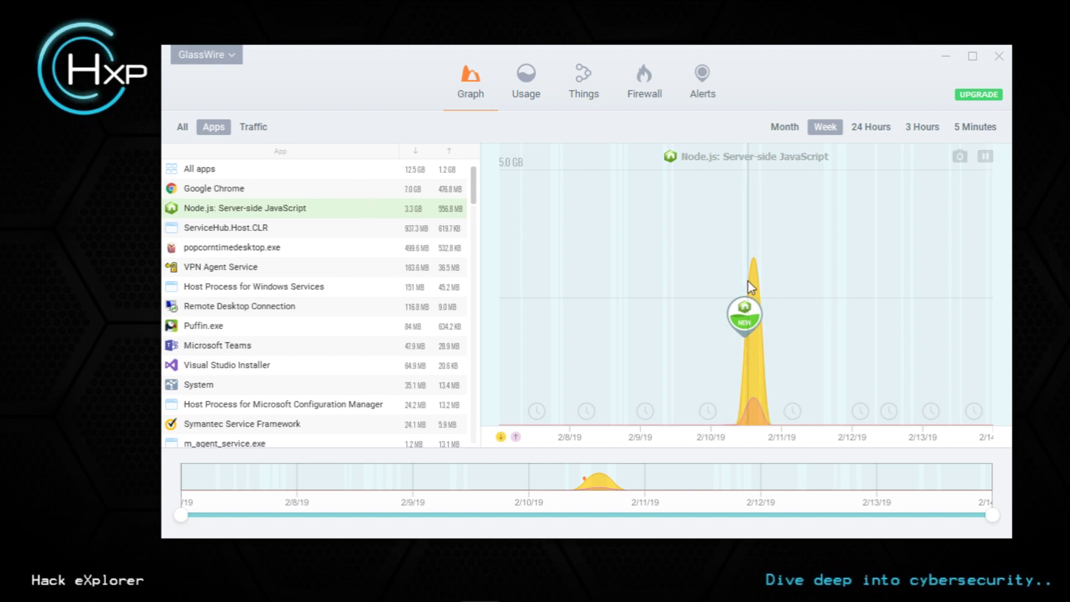
click(225, 225)
click(236, 249)
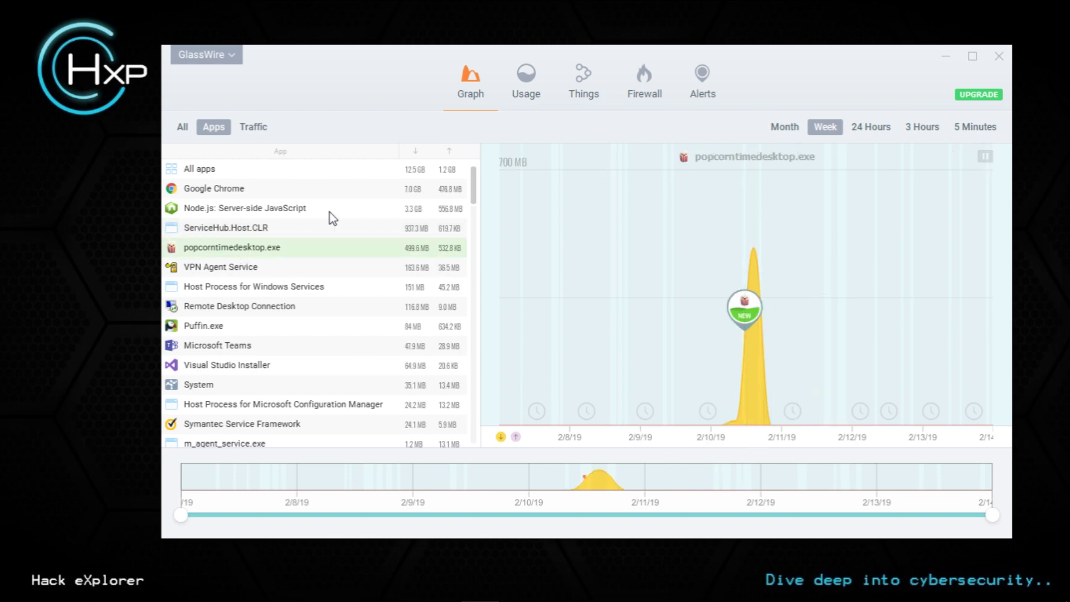
click(292, 192)
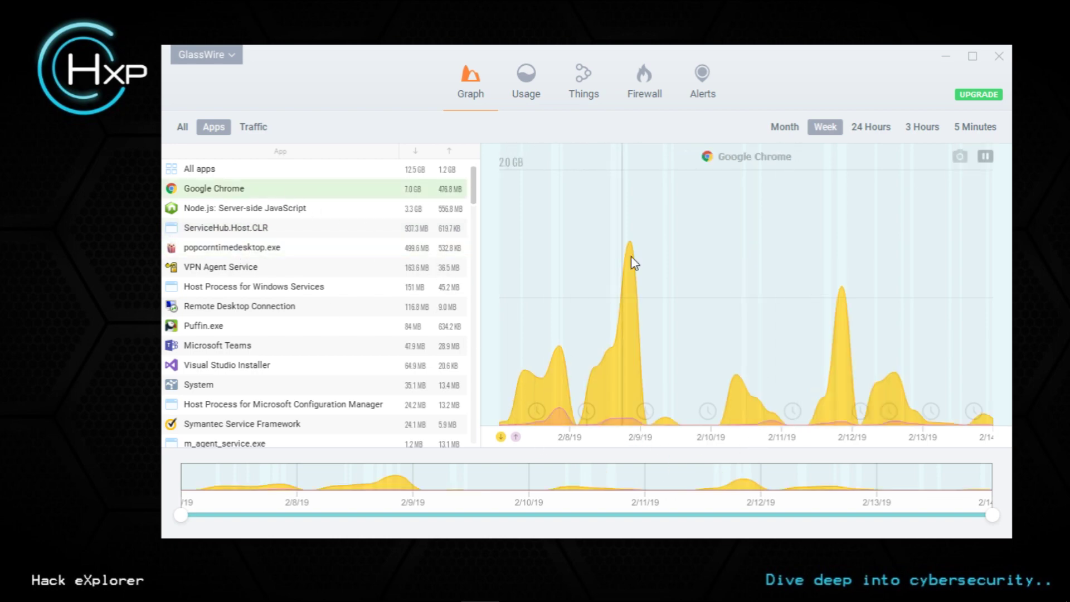
Graph each app in turn, from Node.js through VPN Agent Service, Puffin.exe and Visual Studio Installer
click(261, 207)
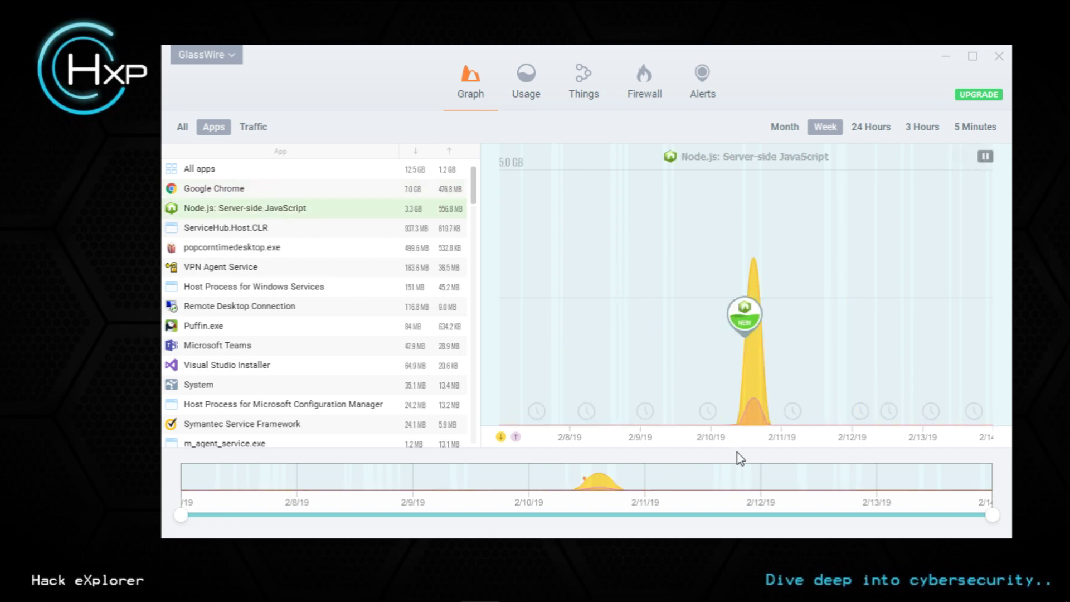
click(268, 225)
click(254, 247)
click(241, 267)
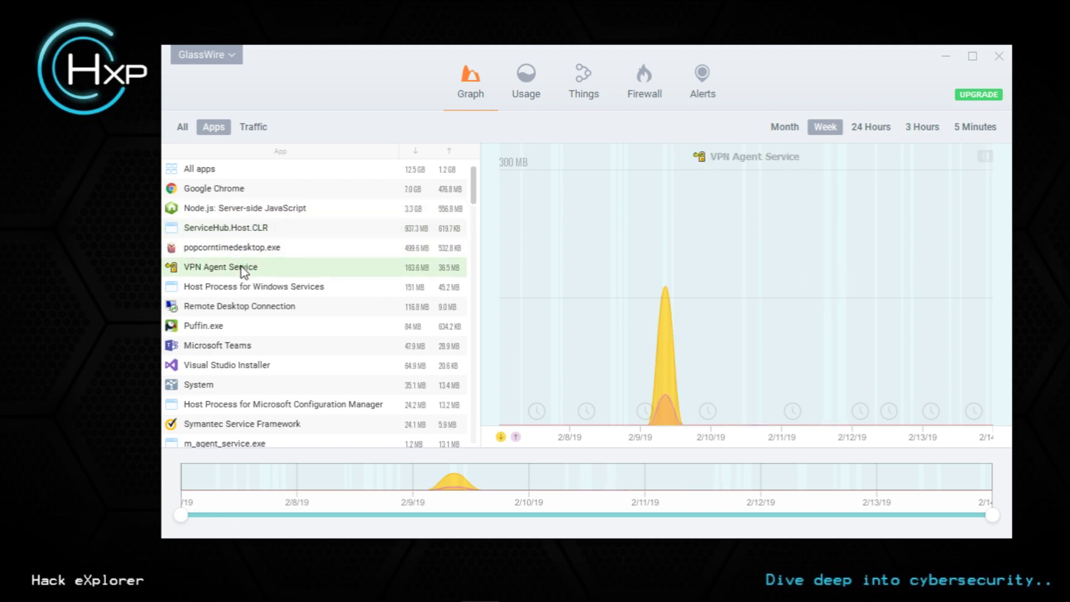
click(259, 290)
click(269, 307)
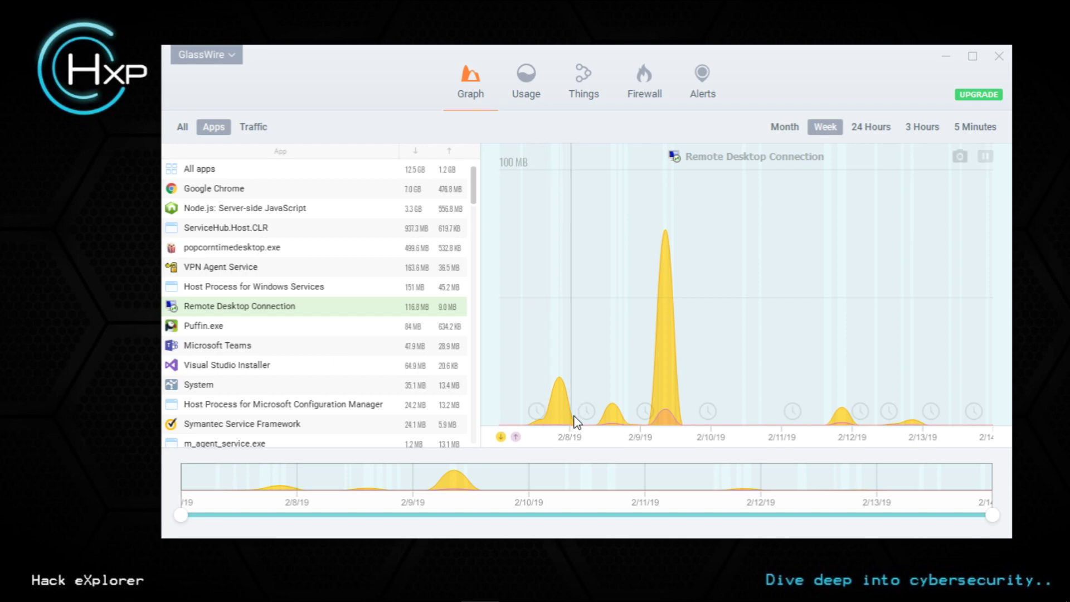
click(186, 325)
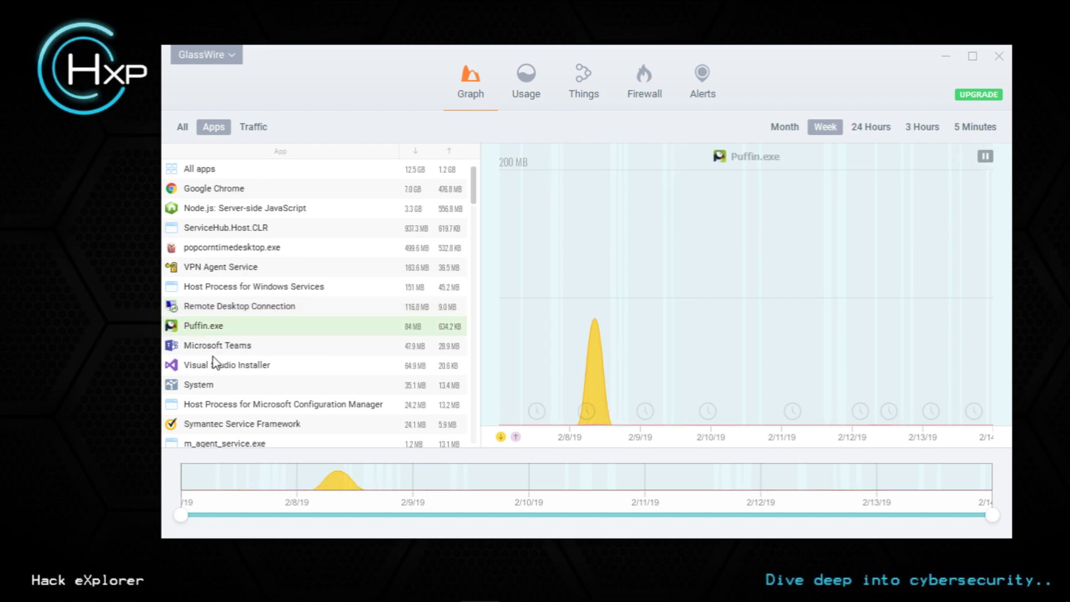
click(218, 365)
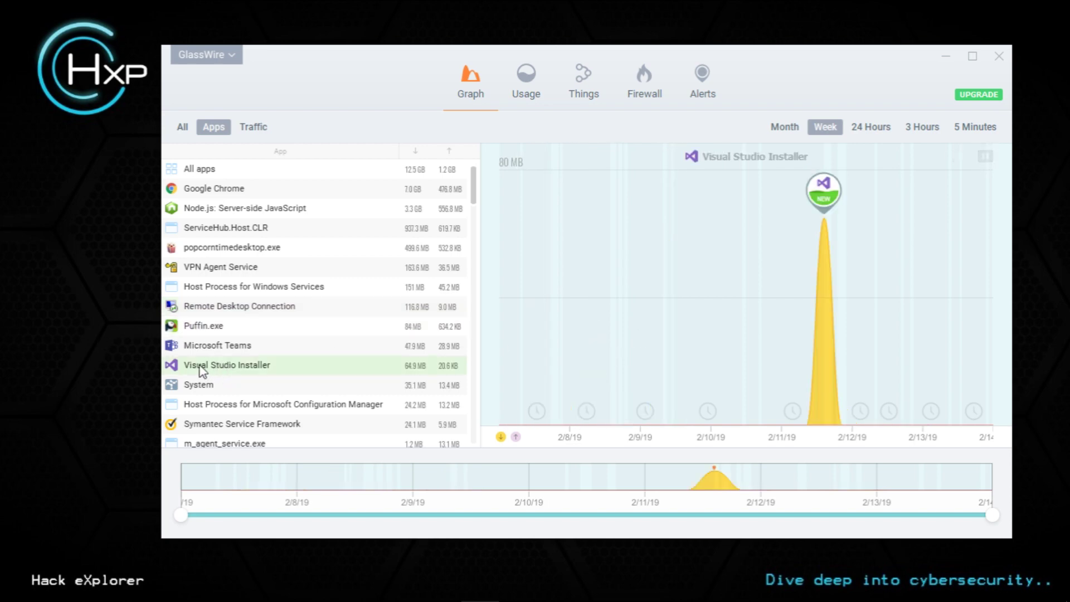
Inspect the Feb 11 spike, then Symantec Service Framework's Feb 7–10 traffic peaks
click(822, 423)
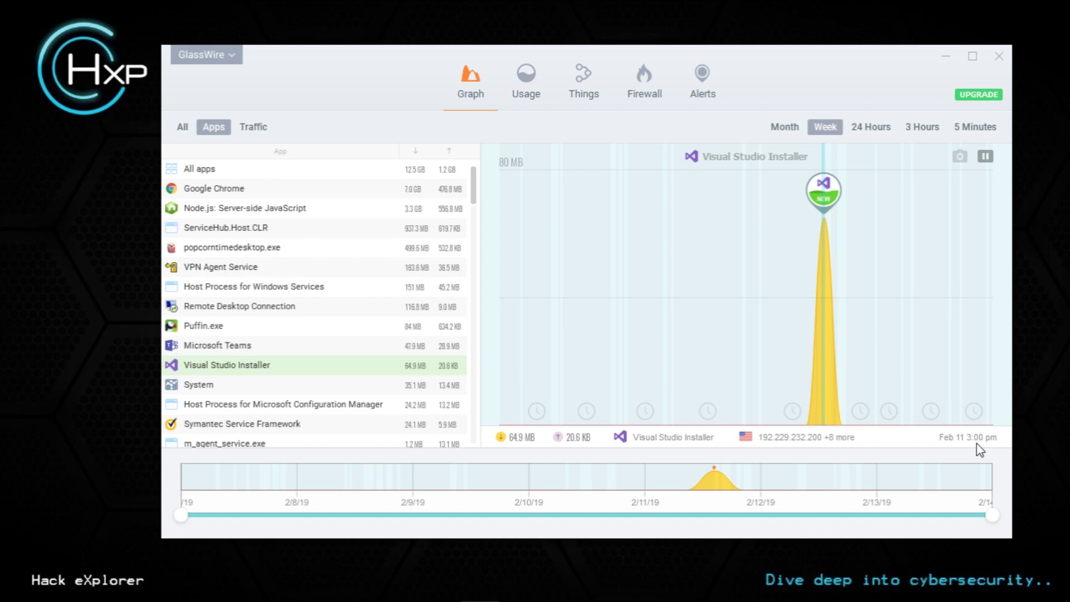
click(233, 425)
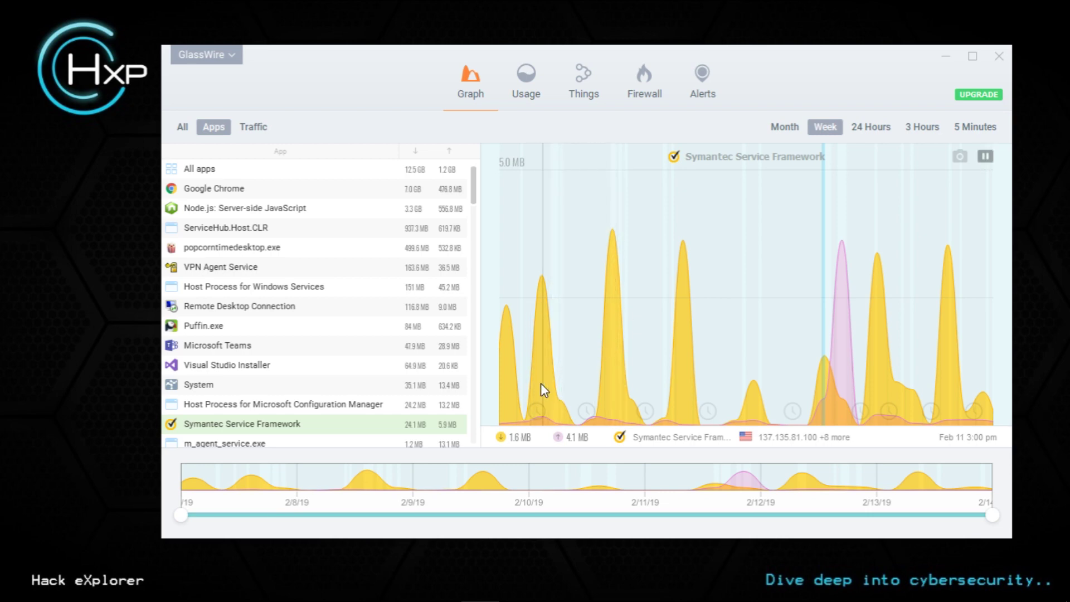
click(509, 389)
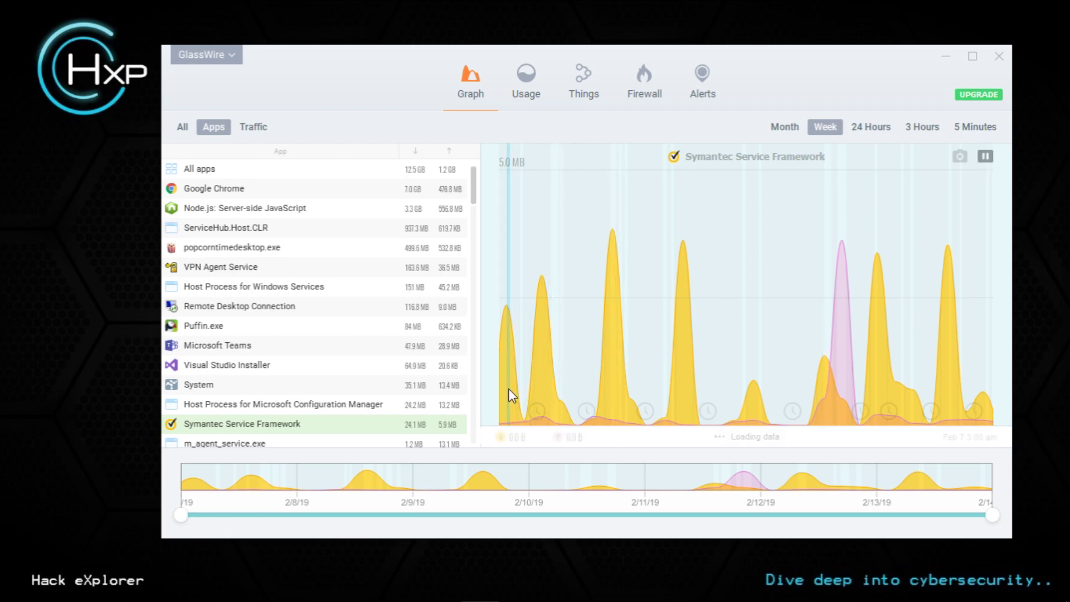
click(541, 372)
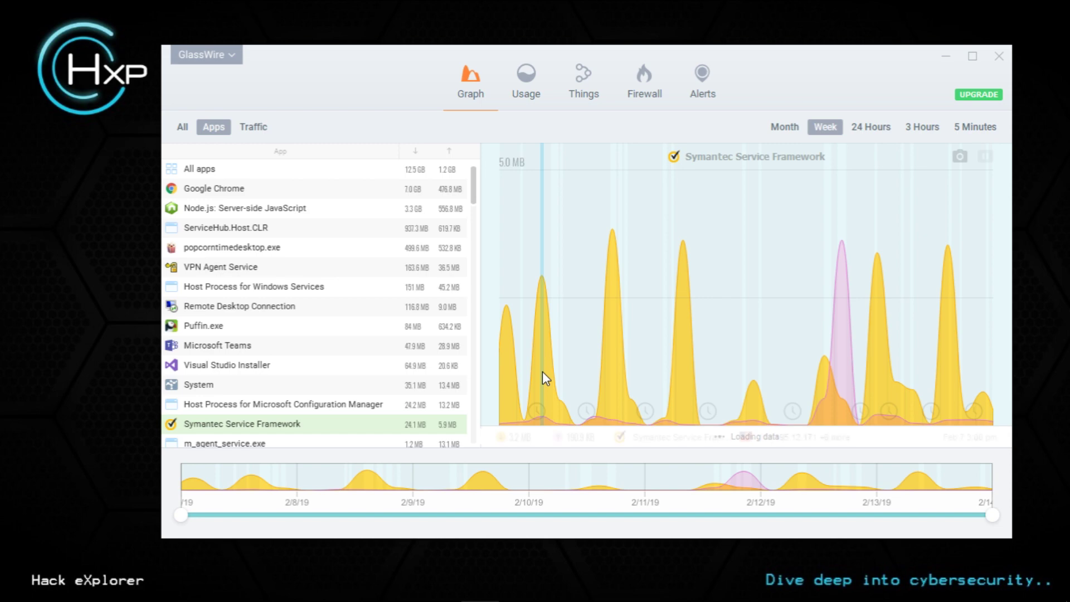
click(615, 350)
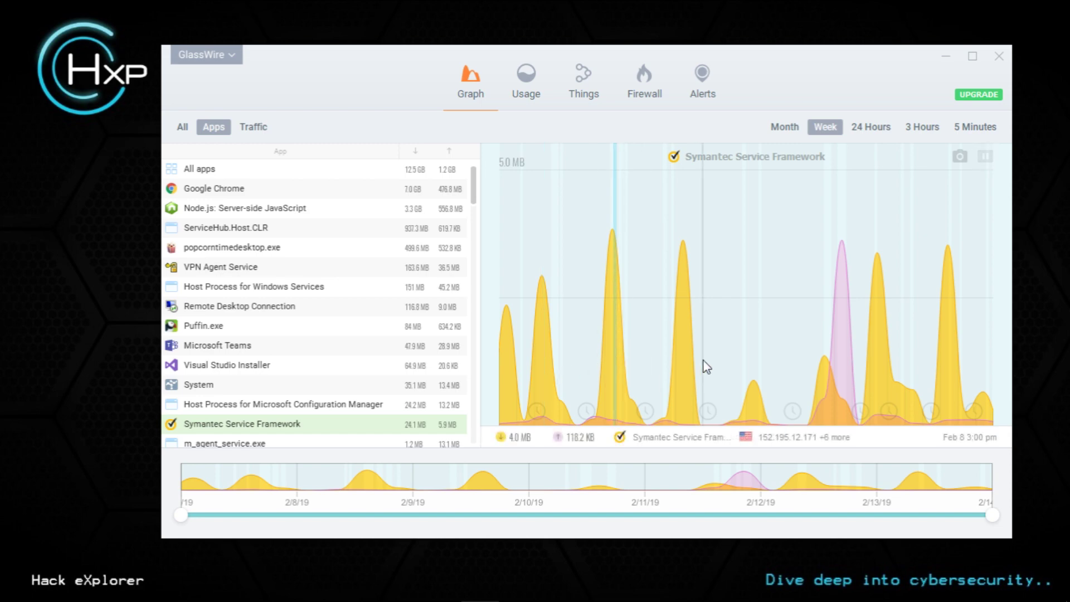
click(686, 359)
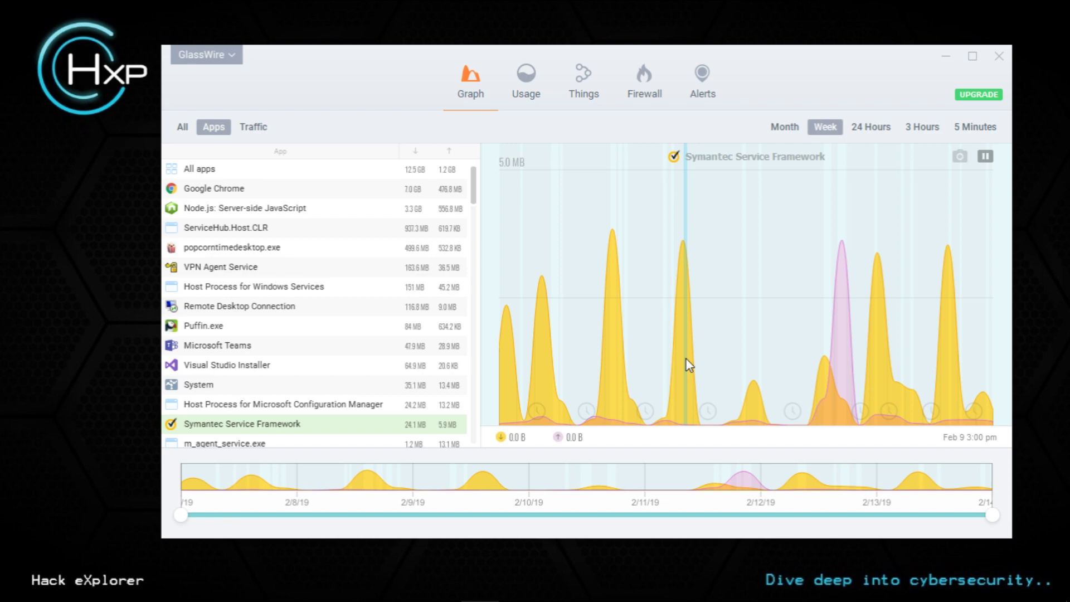
click(755, 388)
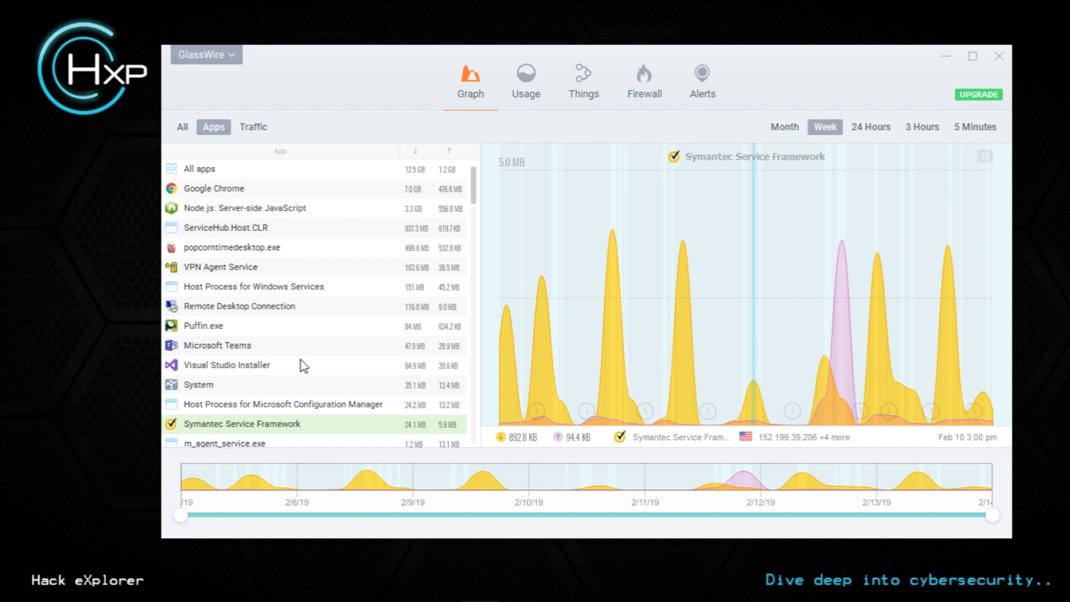
scroll(300, 360, down, 2)
scroll(298, 347, up, 2)
Break traffic down by protocol and review the Feb 11 peak's seven new-activity events
click(263, 132)
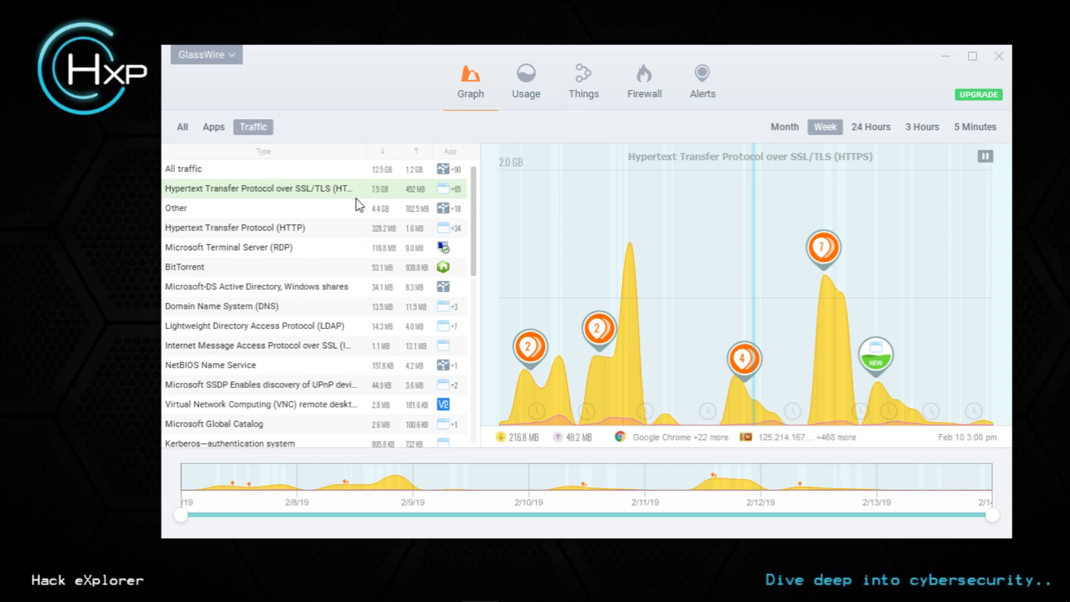
click(627, 333)
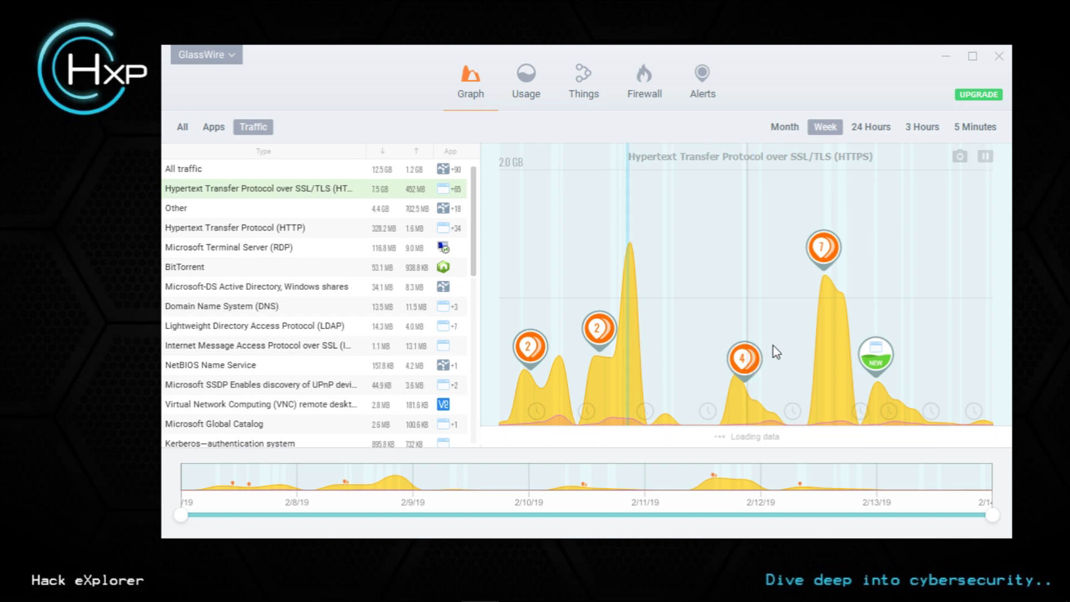
click(823, 248)
click(758, 168)
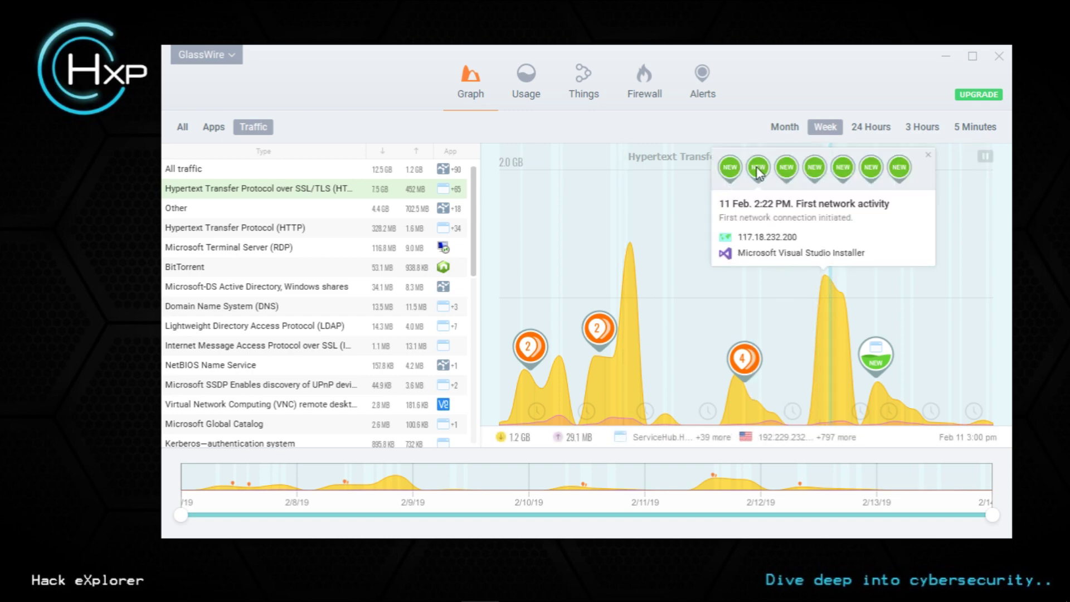
click(790, 170)
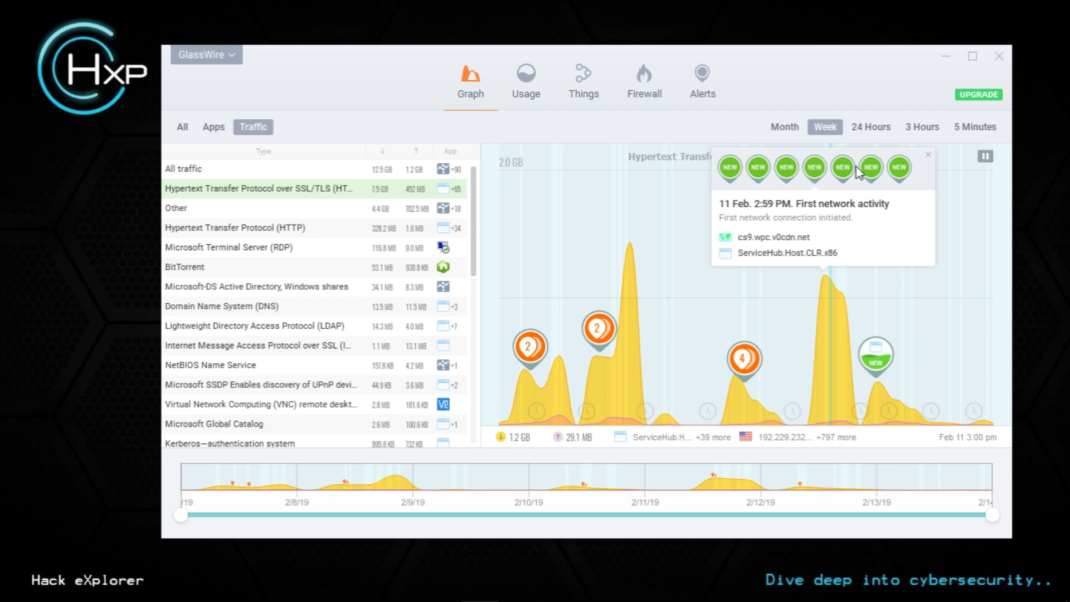
Show only BitTorrent traffic and review its spike's popcorntimedesktop.exe and Node.js events
click(203, 268)
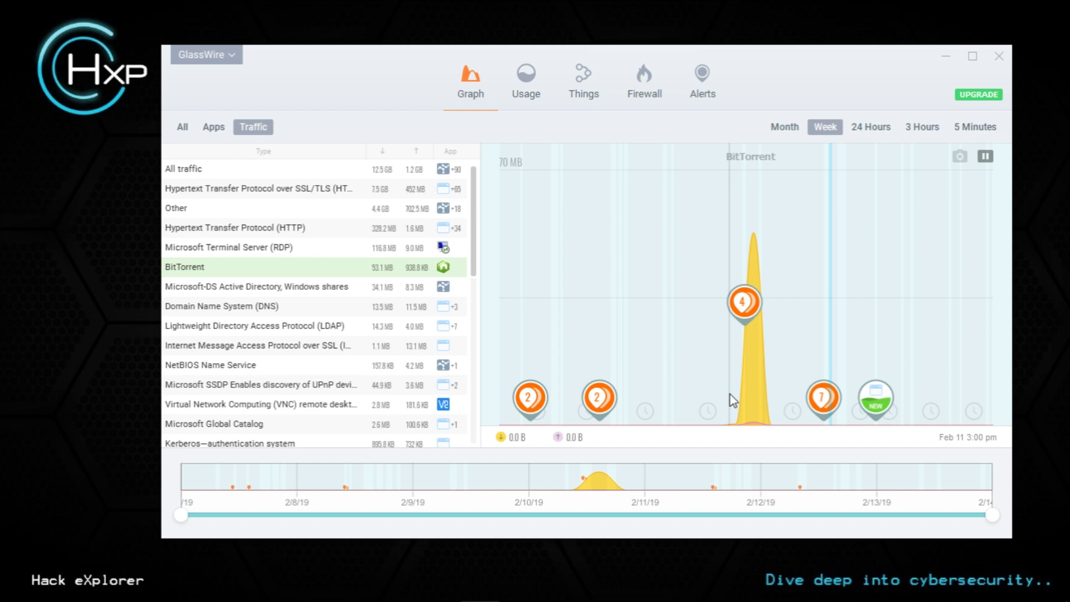
click(742, 302)
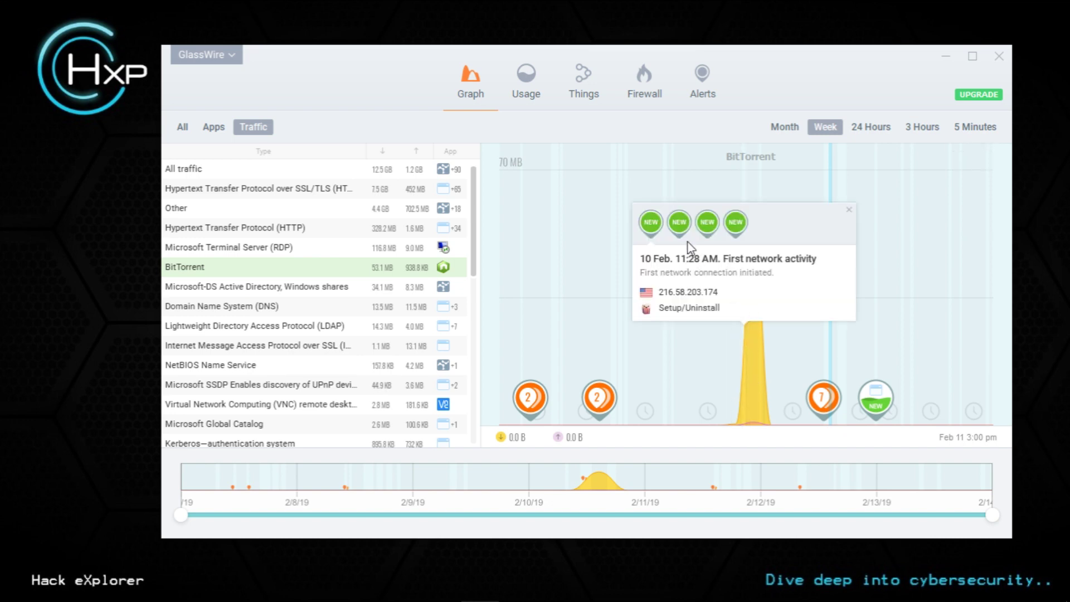
click(679, 222)
click(706, 225)
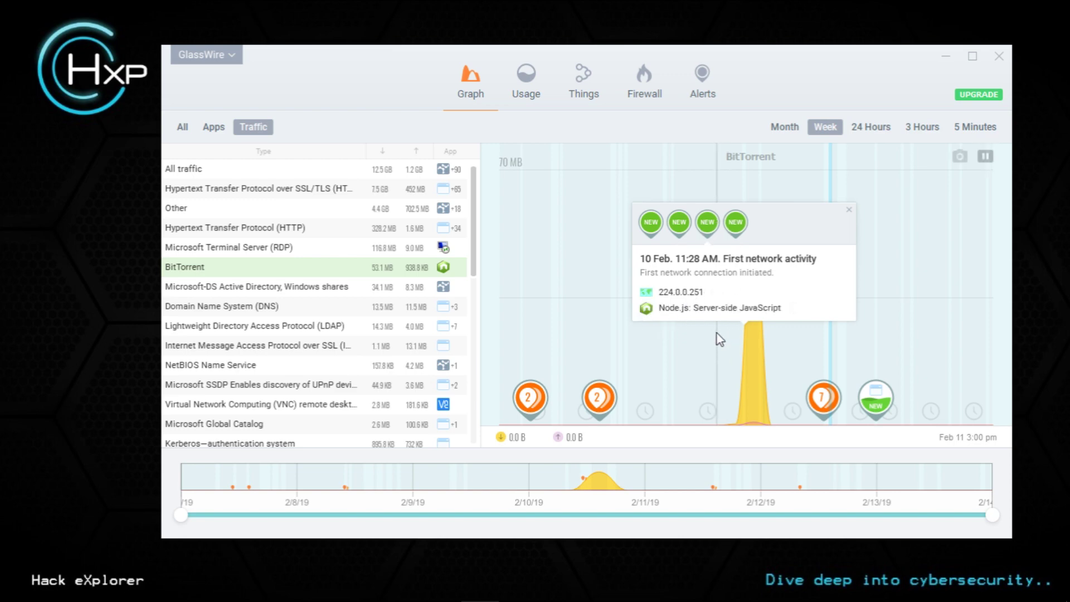
click(215, 267)
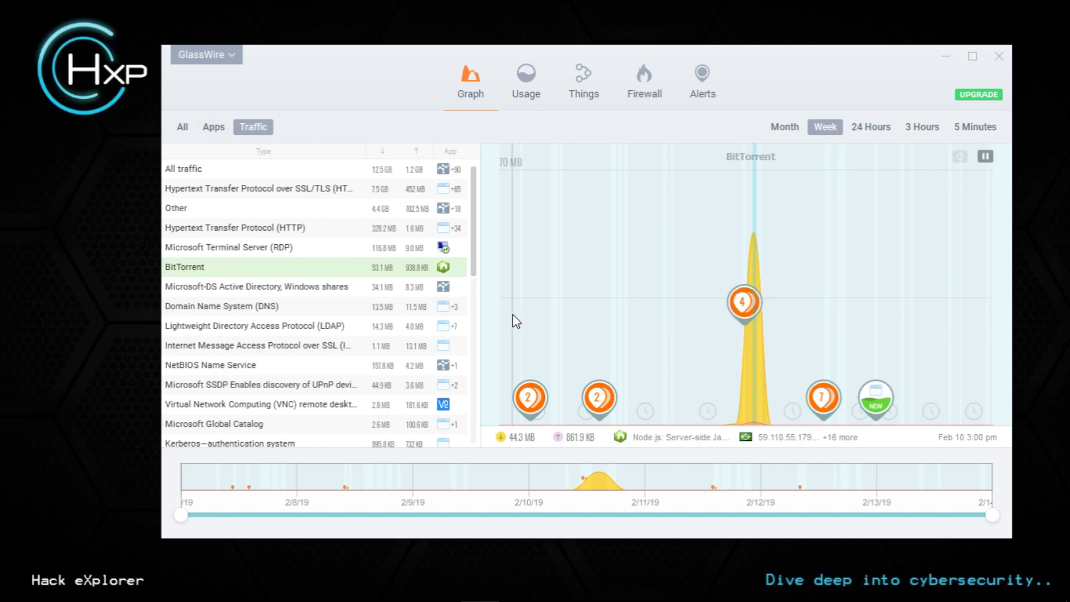
Expand and scroll the 17 hosts behind BitTorrent's Feb 10 3:00 pm traffic
click(771, 436)
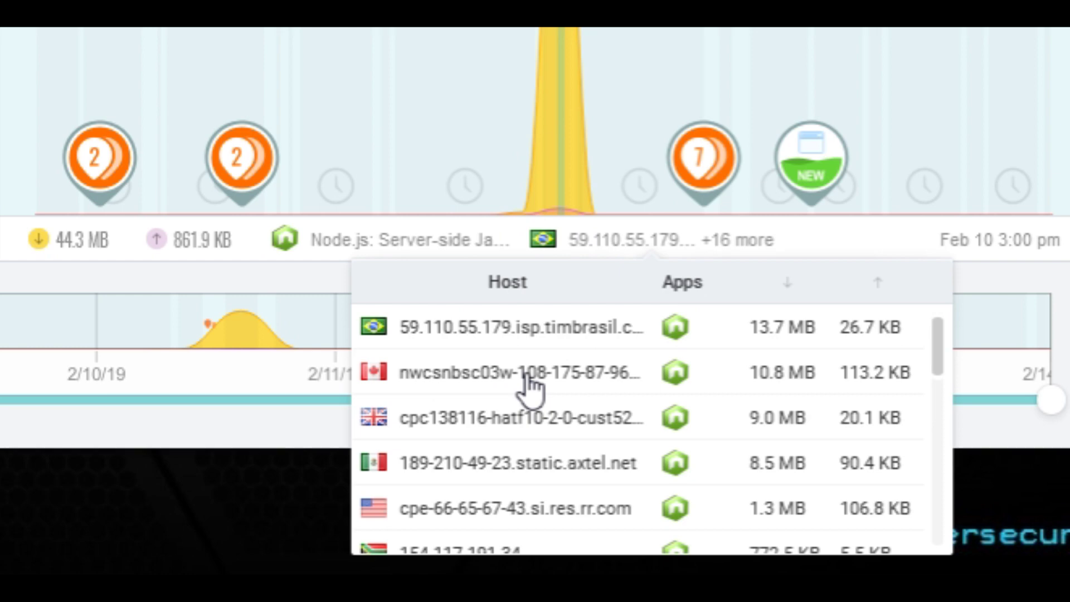
scroll(722, 501, down, 2)
scroll(528, 388, down, 4)
scroll(607, 451, down, 2)
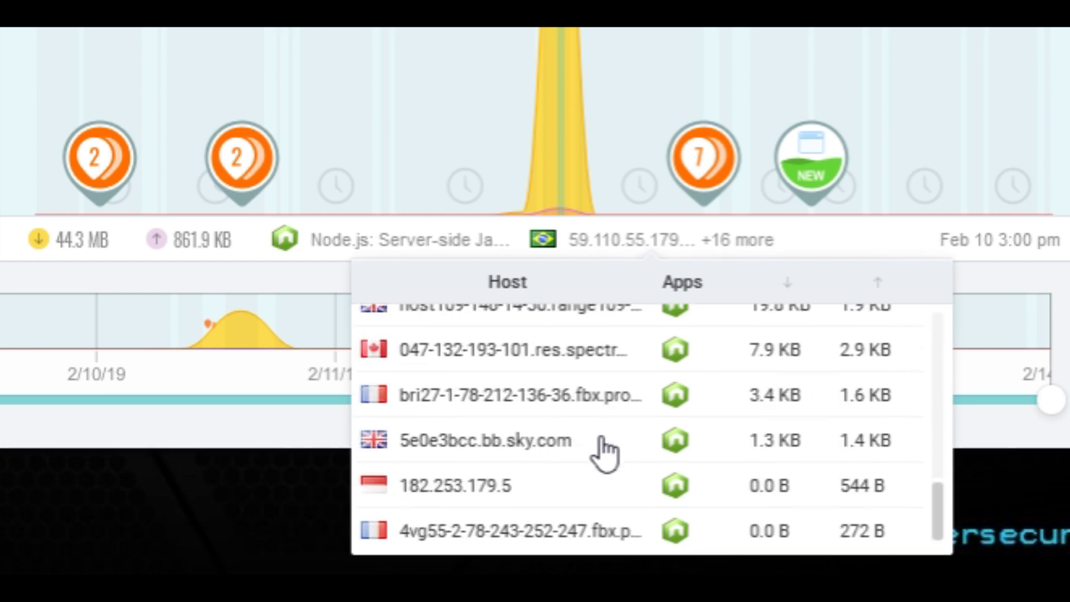
scroll(604, 445, up, 4)
scroll(604, 445, up, 3)
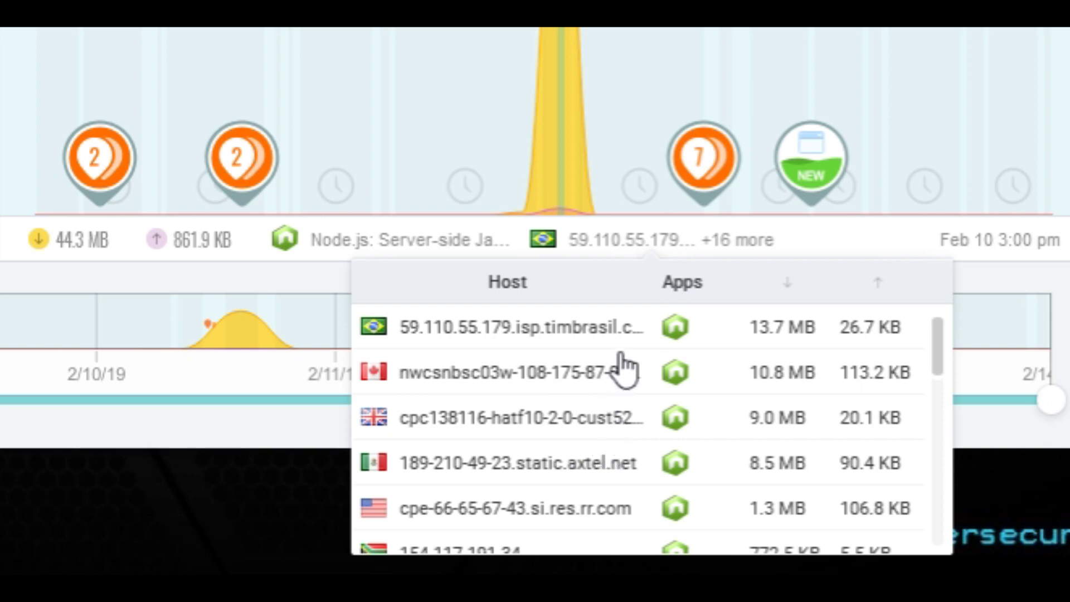
scroll(616, 363, down, 5)
scroll(623, 365, up, 5)
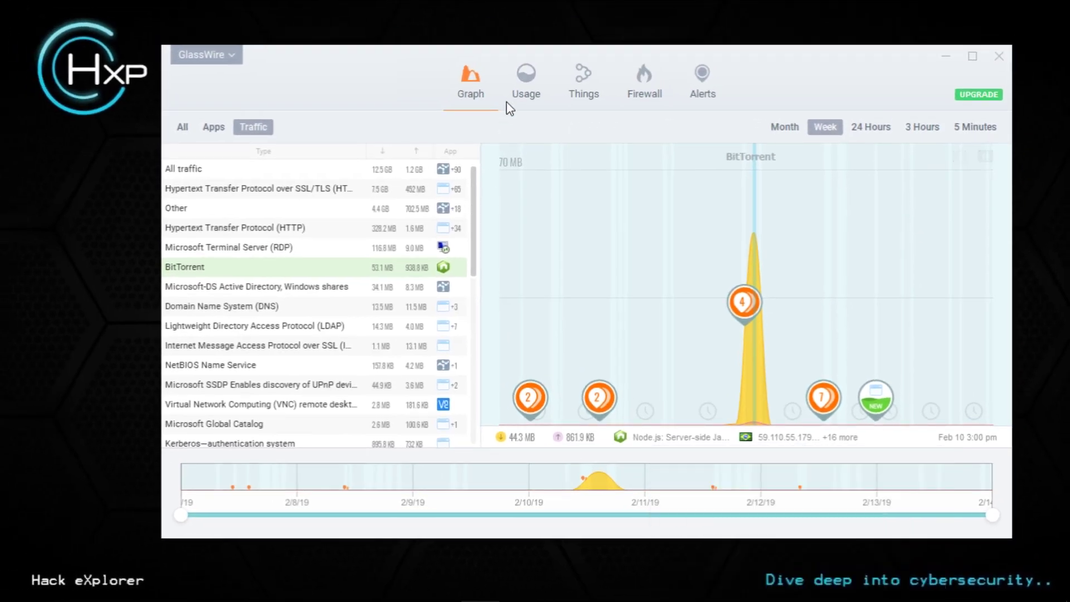
Open the February 2019 Usage overview and scroll through System's 999+ contacted hosts
click(524, 76)
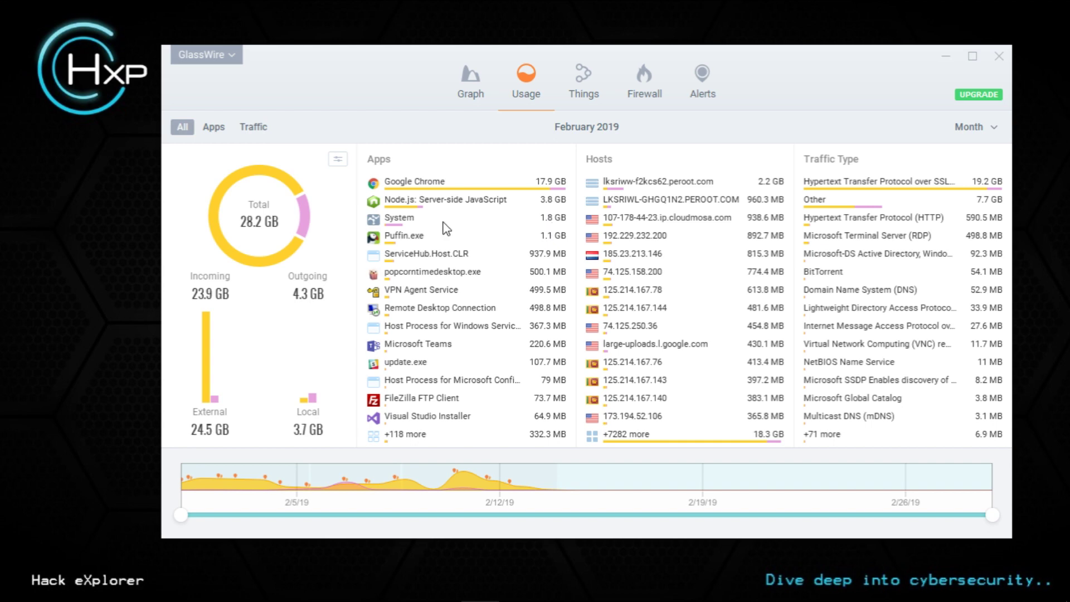
click(409, 221)
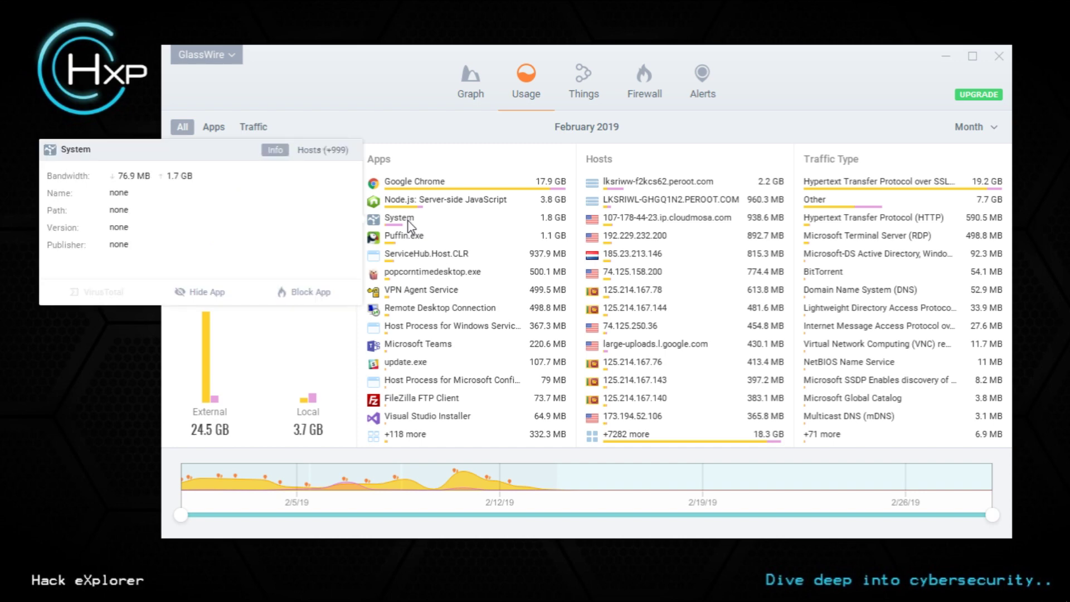
click(318, 152)
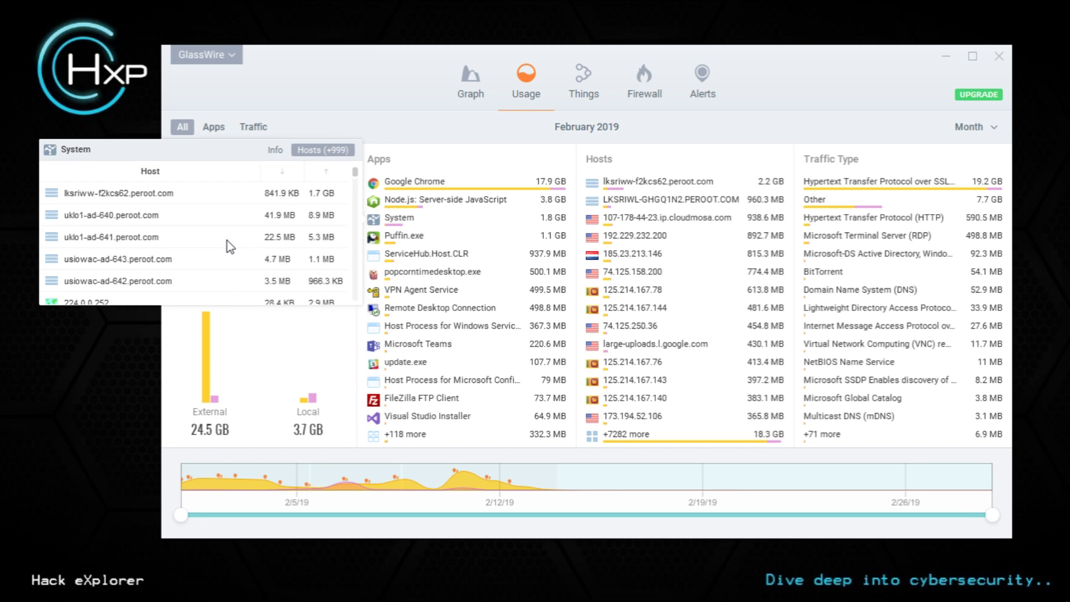
scroll(227, 239, down, 3)
scroll(230, 246, down, 3)
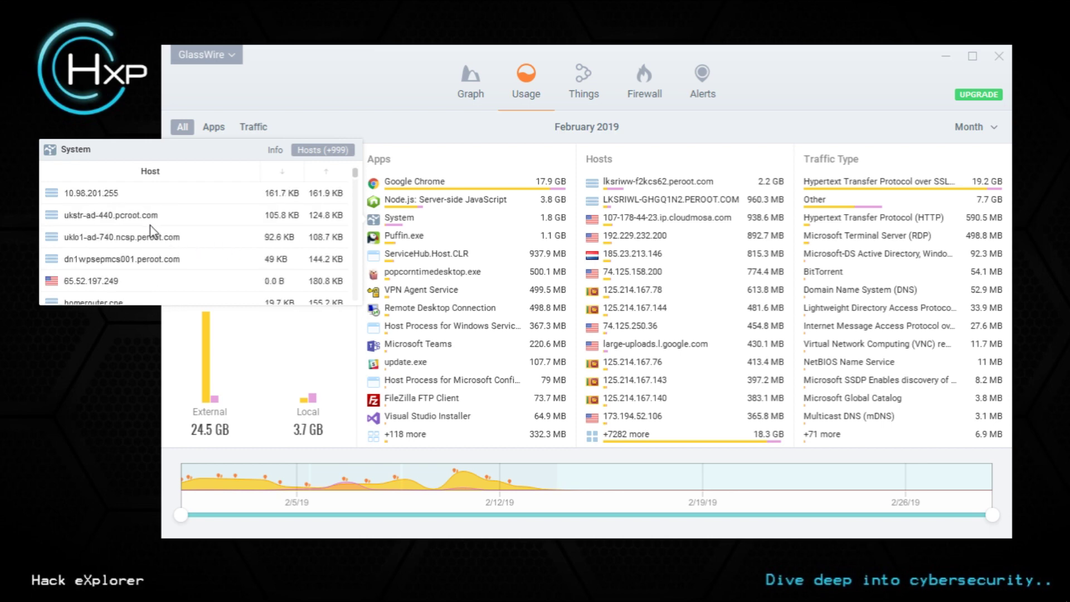
scroll(151, 228, down, 9)
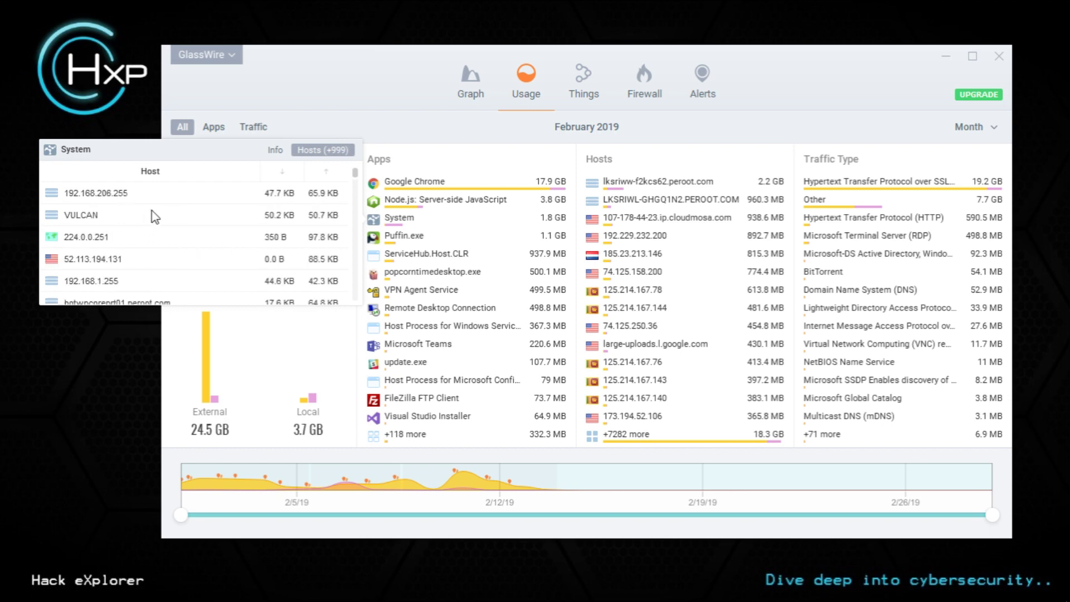
scroll(155, 216, down, 6)
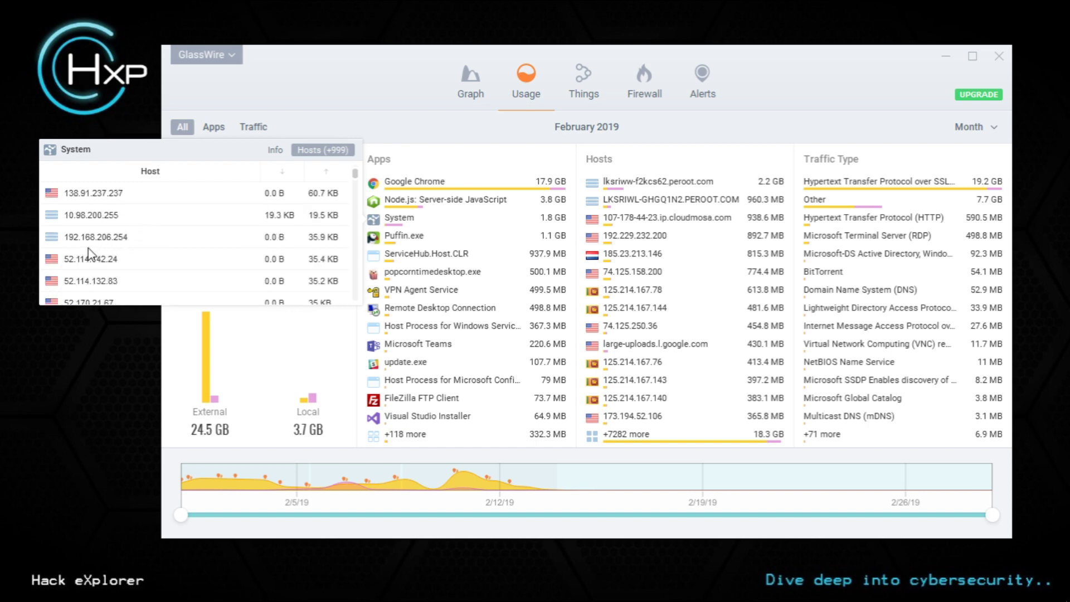
scroll(88, 252, down, 2)
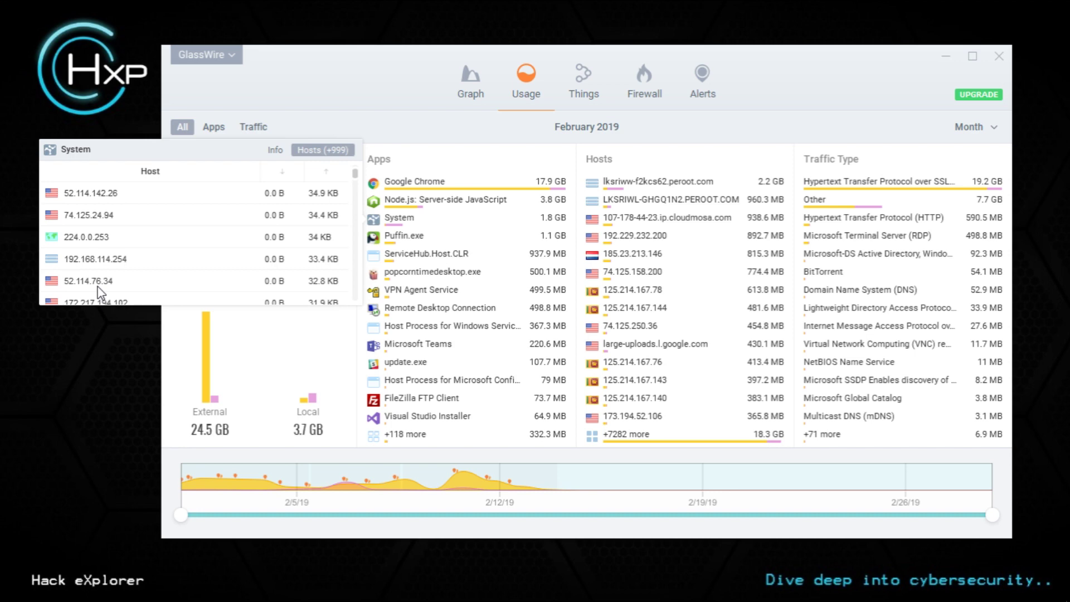
Inspect hosts LKSRIWL-GHGQ1N2.PEROOT.COM, 107-178-44-23.ip.cloudmosa.com and very-low-risk 52.170.21.67
click(409, 224)
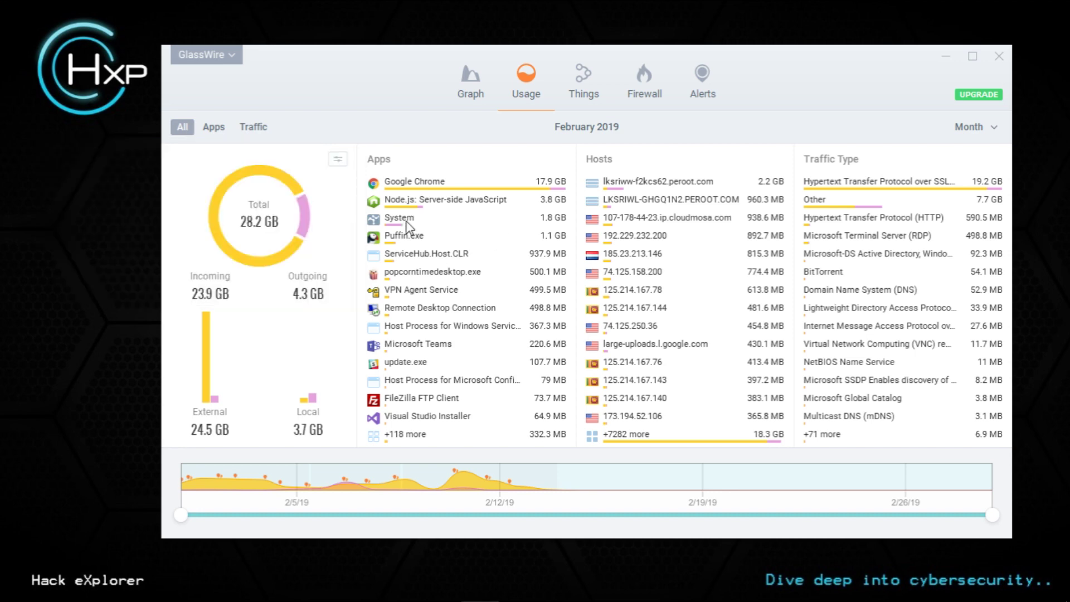
click(668, 200)
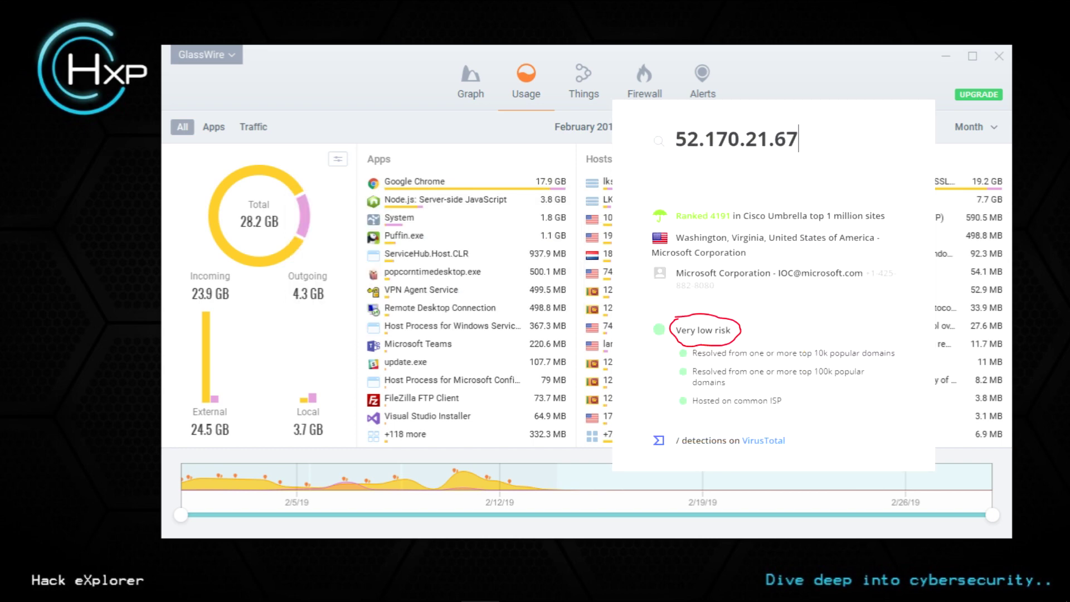
click(607, 218)
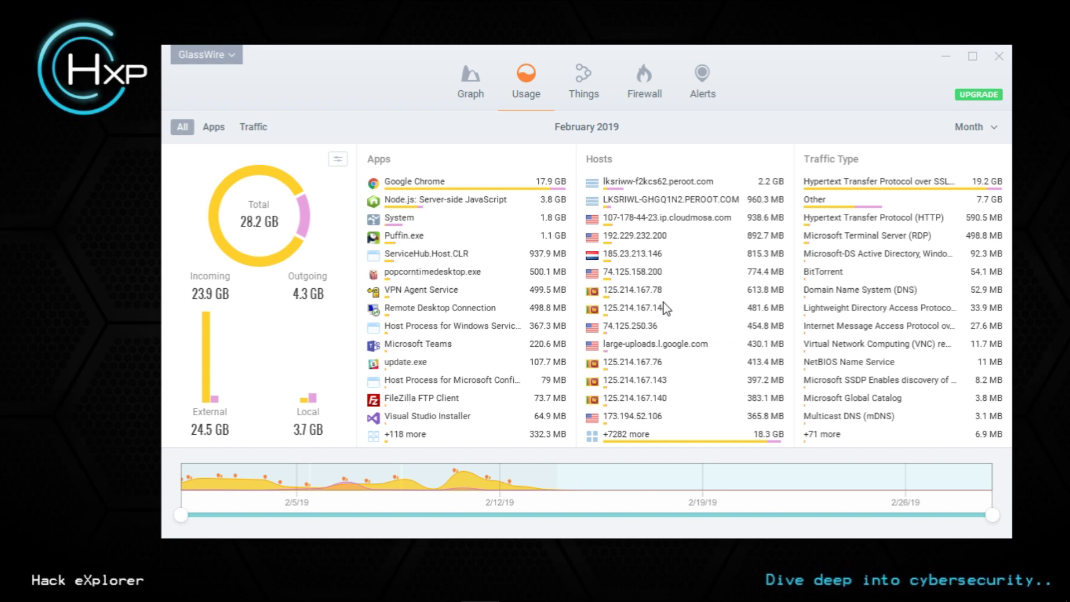
mouse_move(633, 238)
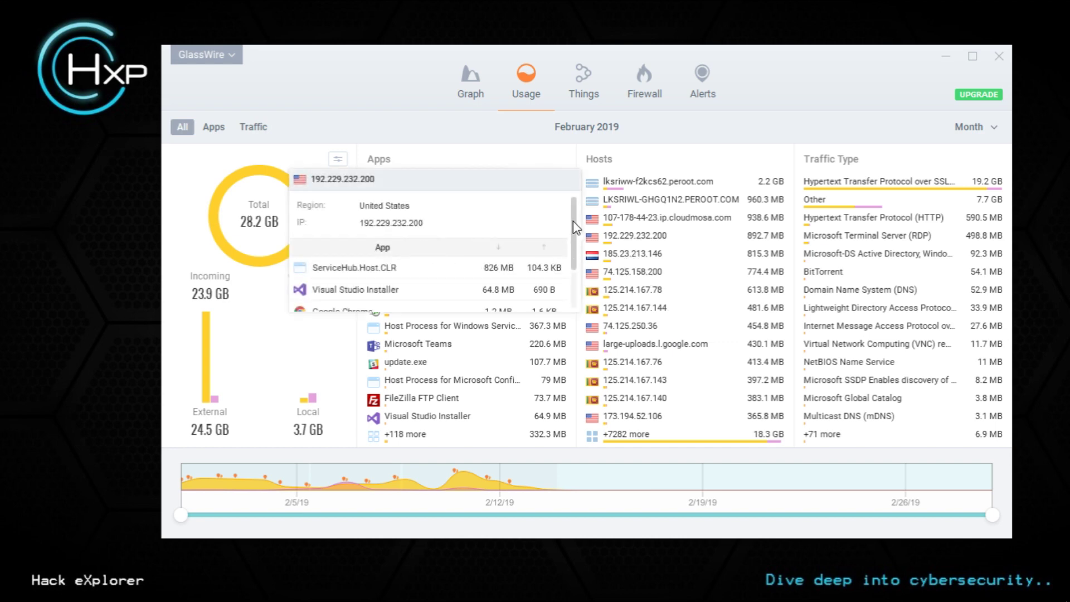
drag(574, 223, 579, 258)
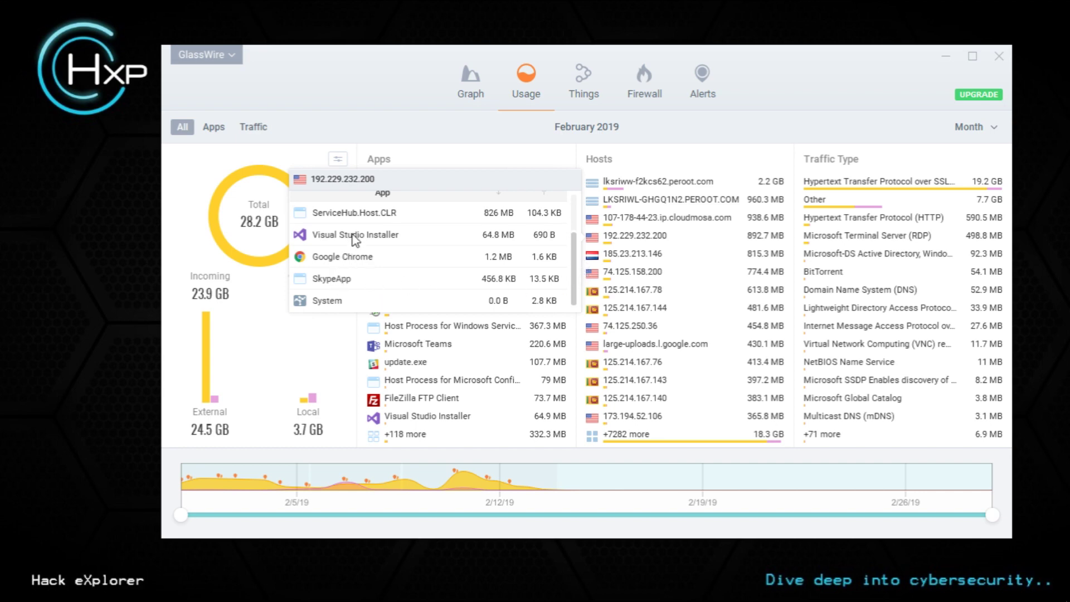
Break February usage down by app, then by traffic type (23.9 GB in, 4.3 GB out)
scroll(438, 230, up, 2)
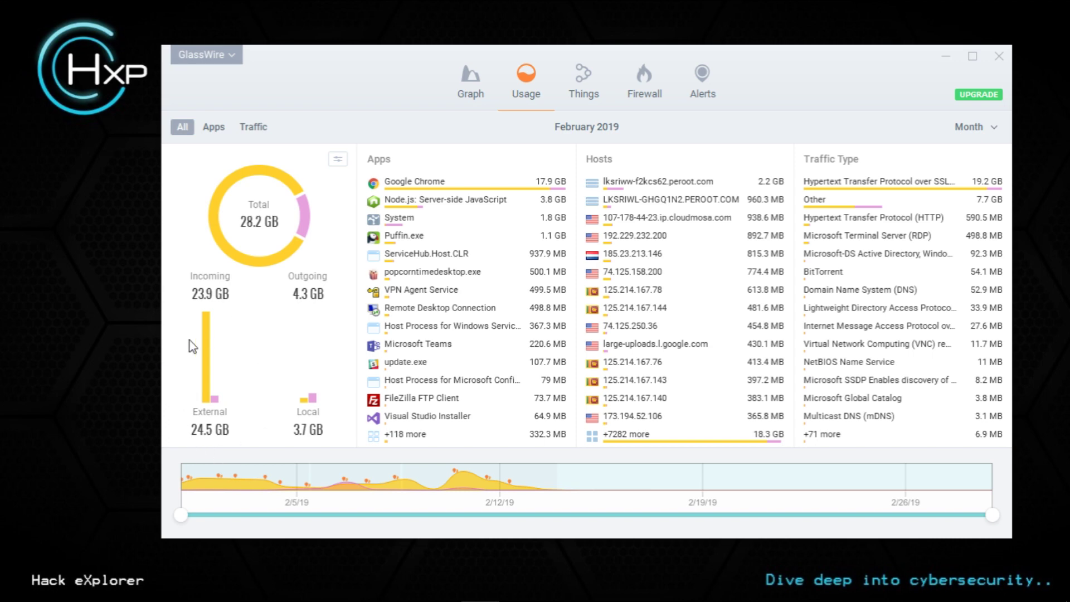
click(215, 127)
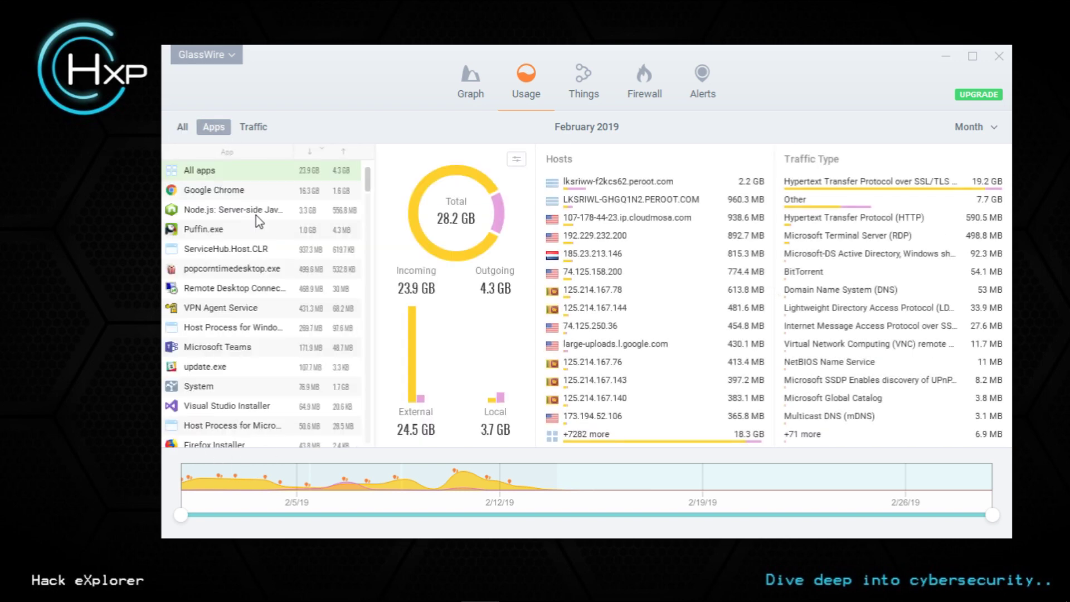
click(259, 129)
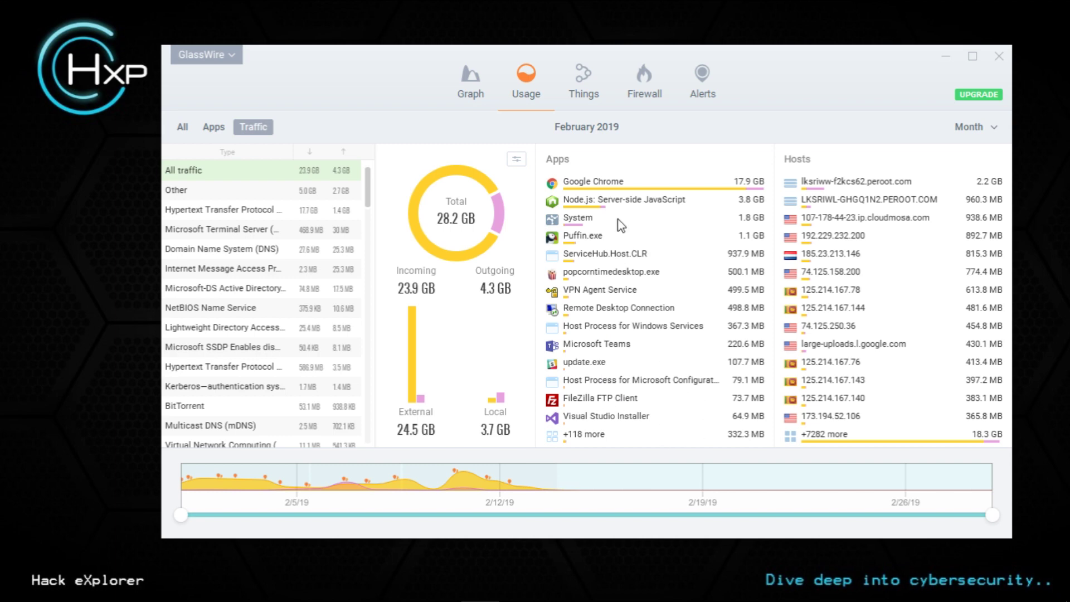
click(644, 75)
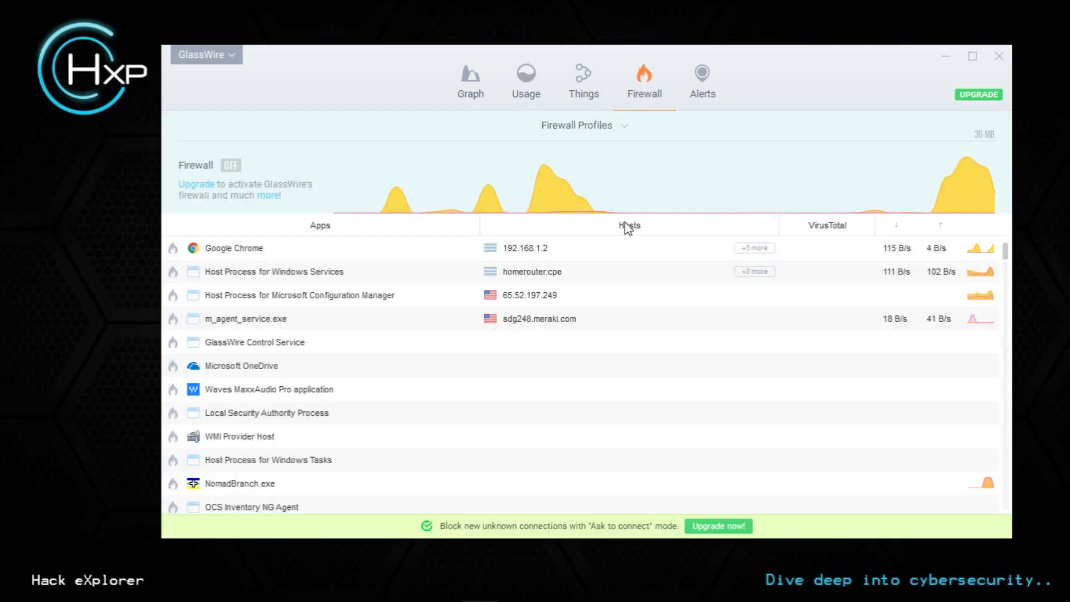
scroll(245, 440, down, 5)
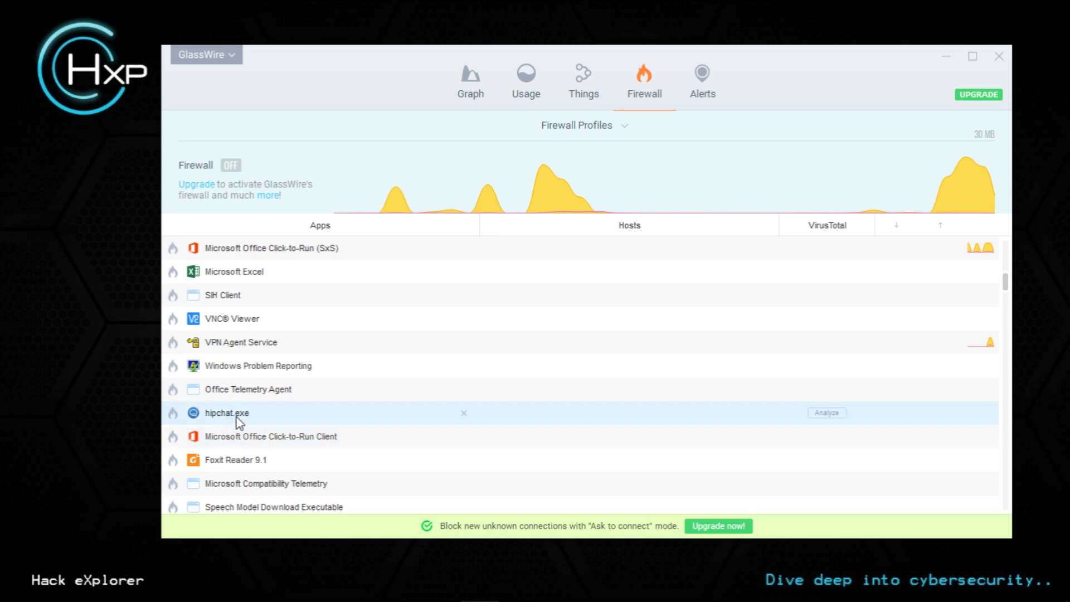
click(176, 414)
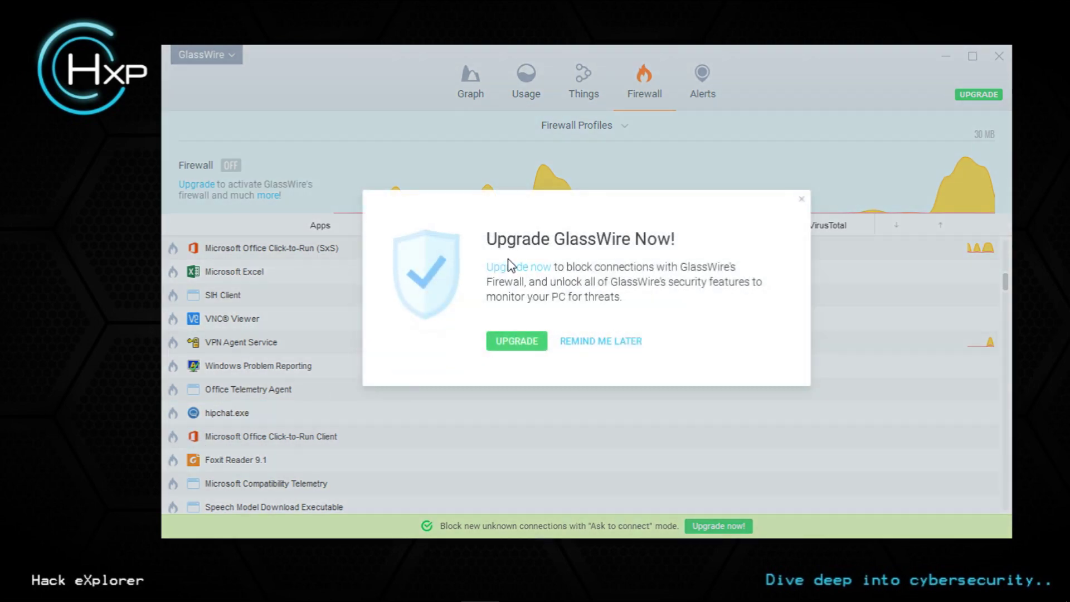
click(803, 200)
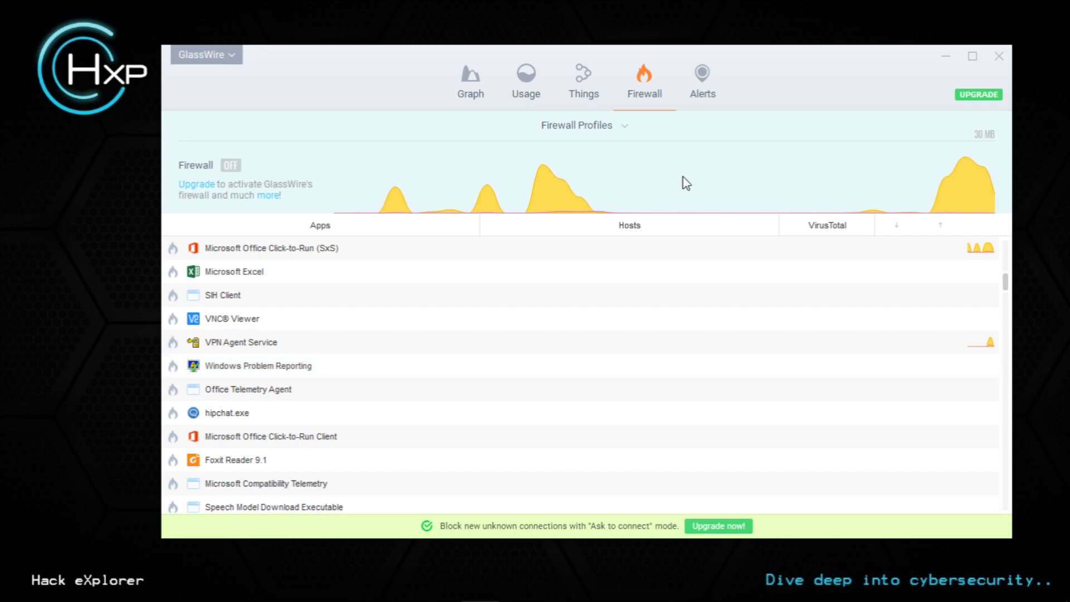
click(709, 86)
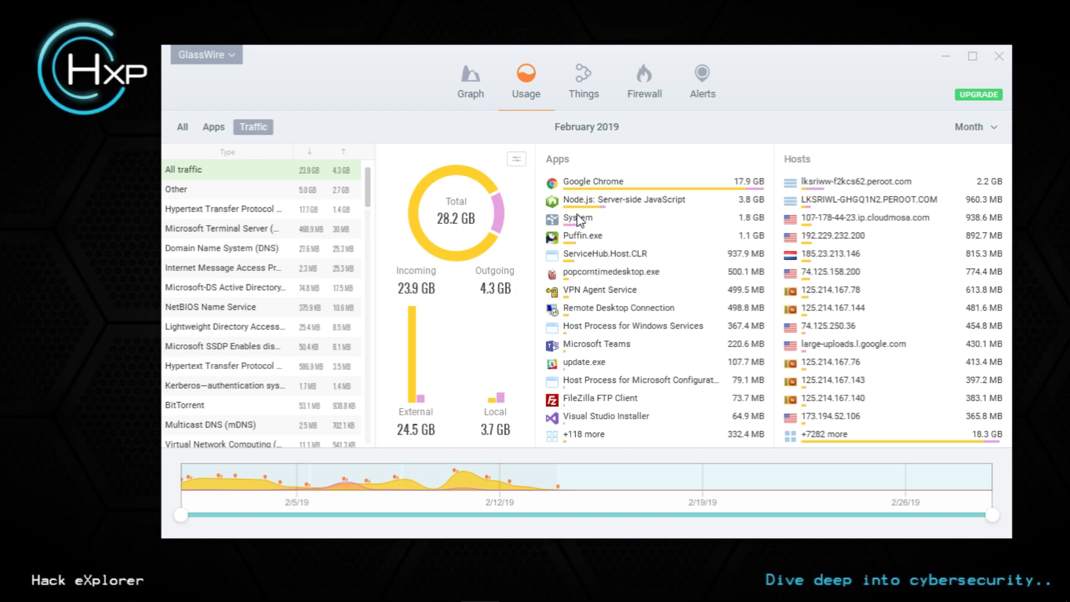
Enable automatic VirusTotal analysis of all apps, scan Node.js (0/67 detections) and open its report
click(229, 55)
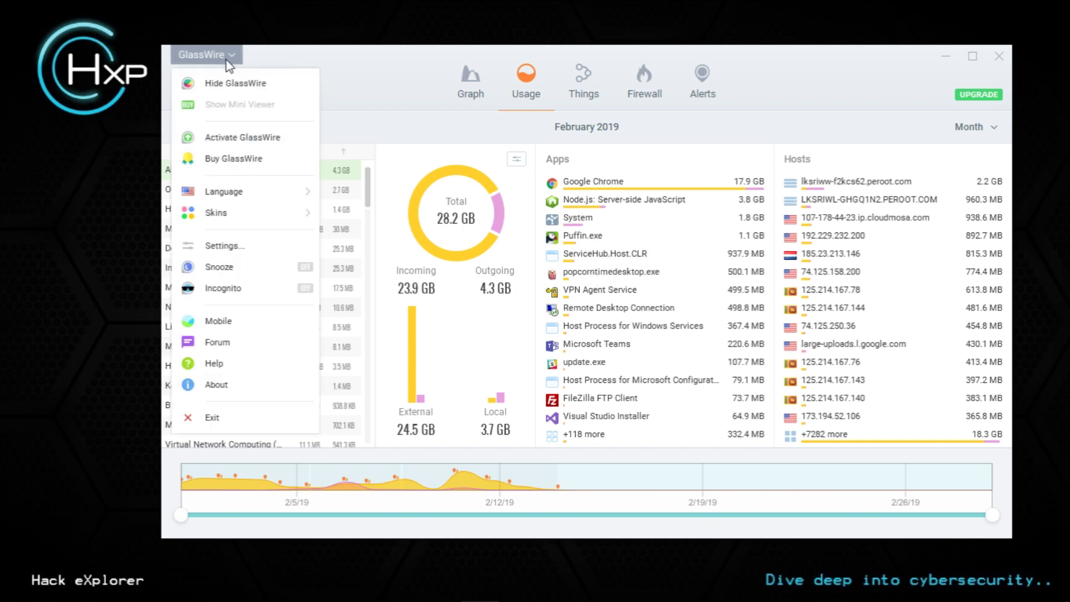
click(224, 246)
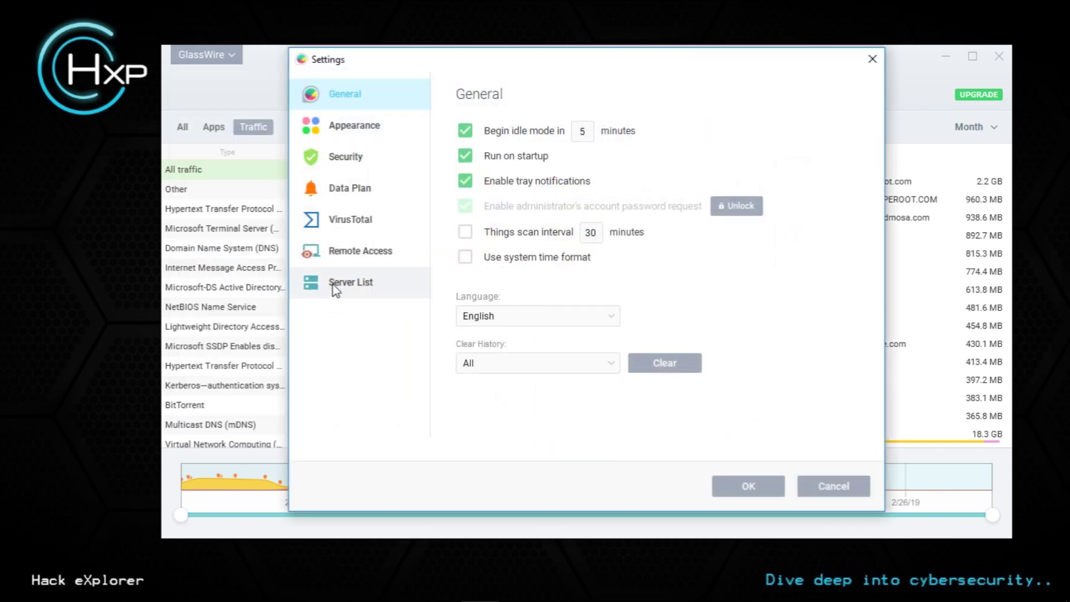
click(332, 233)
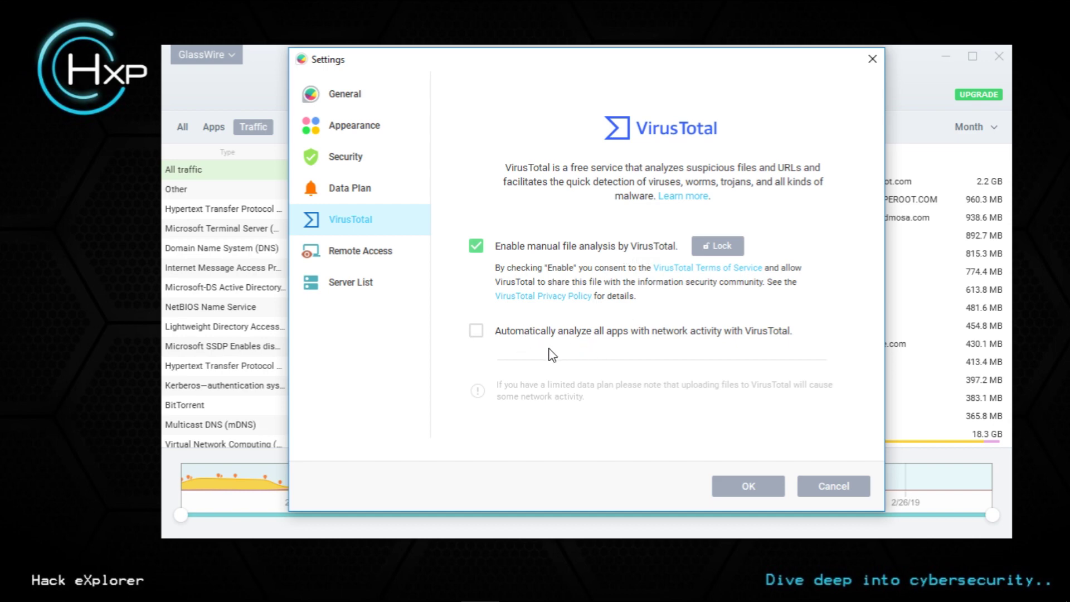
click(525, 333)
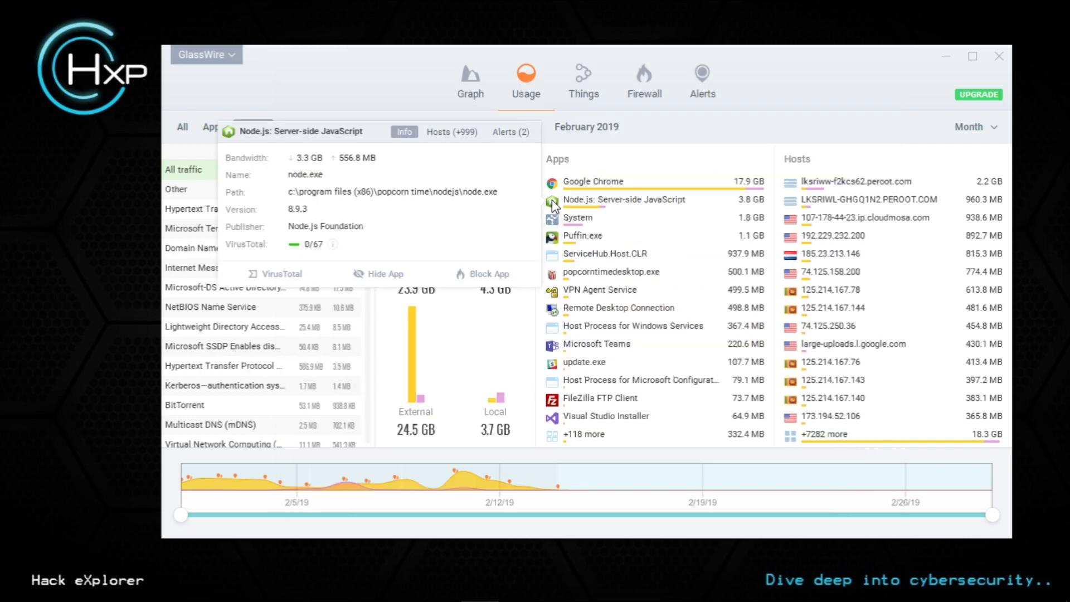
click(275, 276)
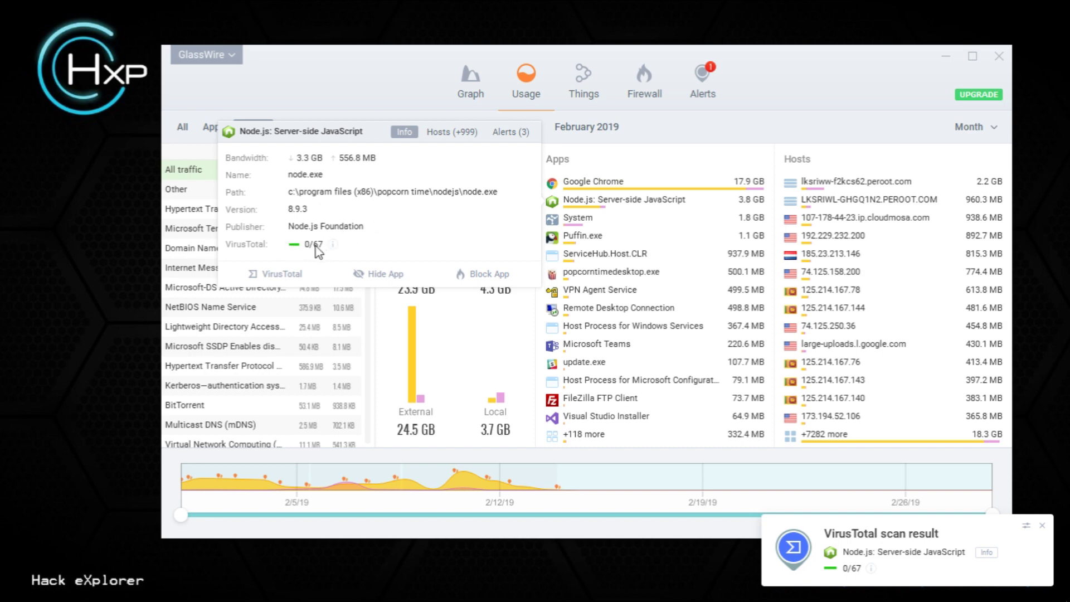
click(333, 245)
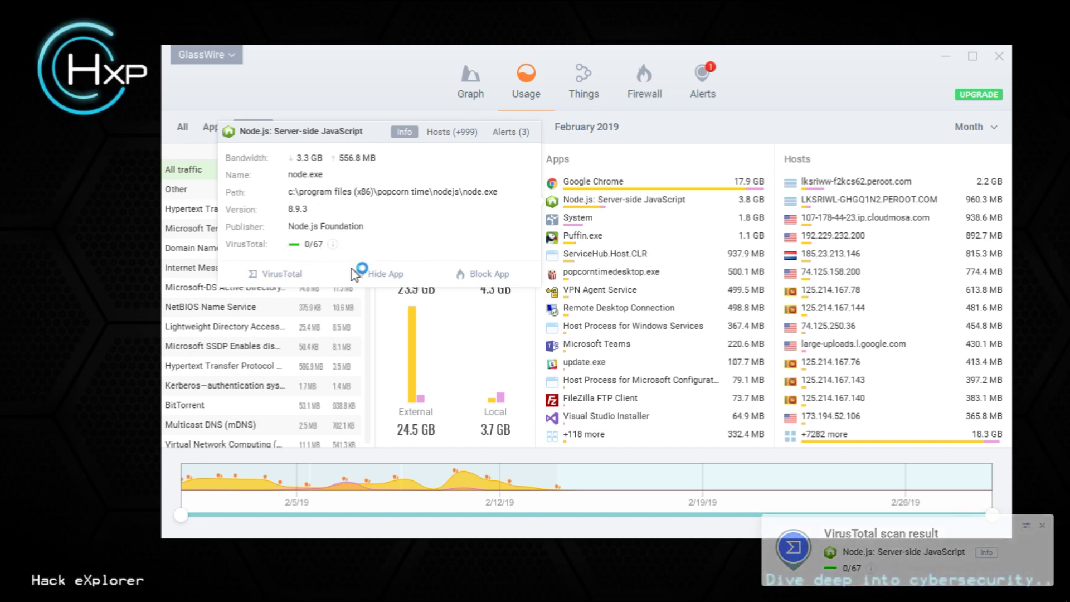
Scroll through the GlassWire Features page on glasswire.com in Chrome
scroll(497, 302, down, 4)
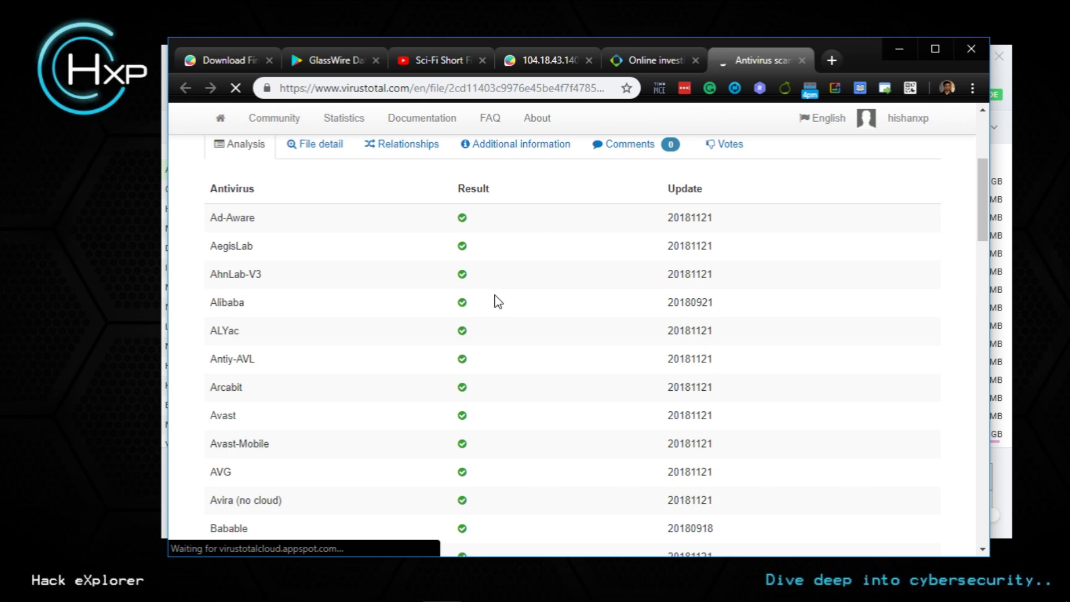
scroll(497, 301, down, 5)
scroll(497, 301, up, 9)
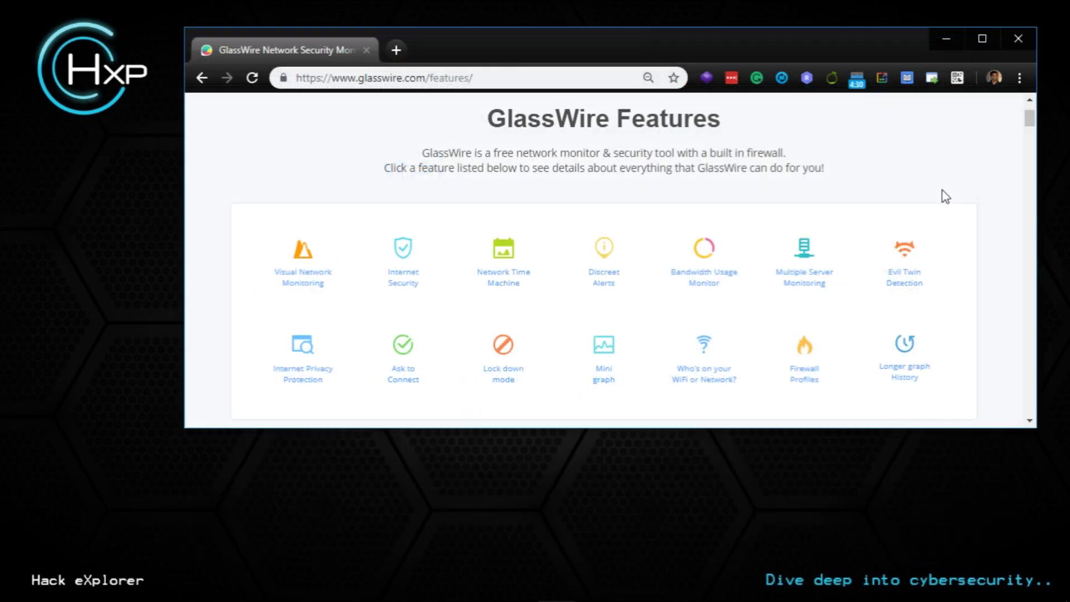